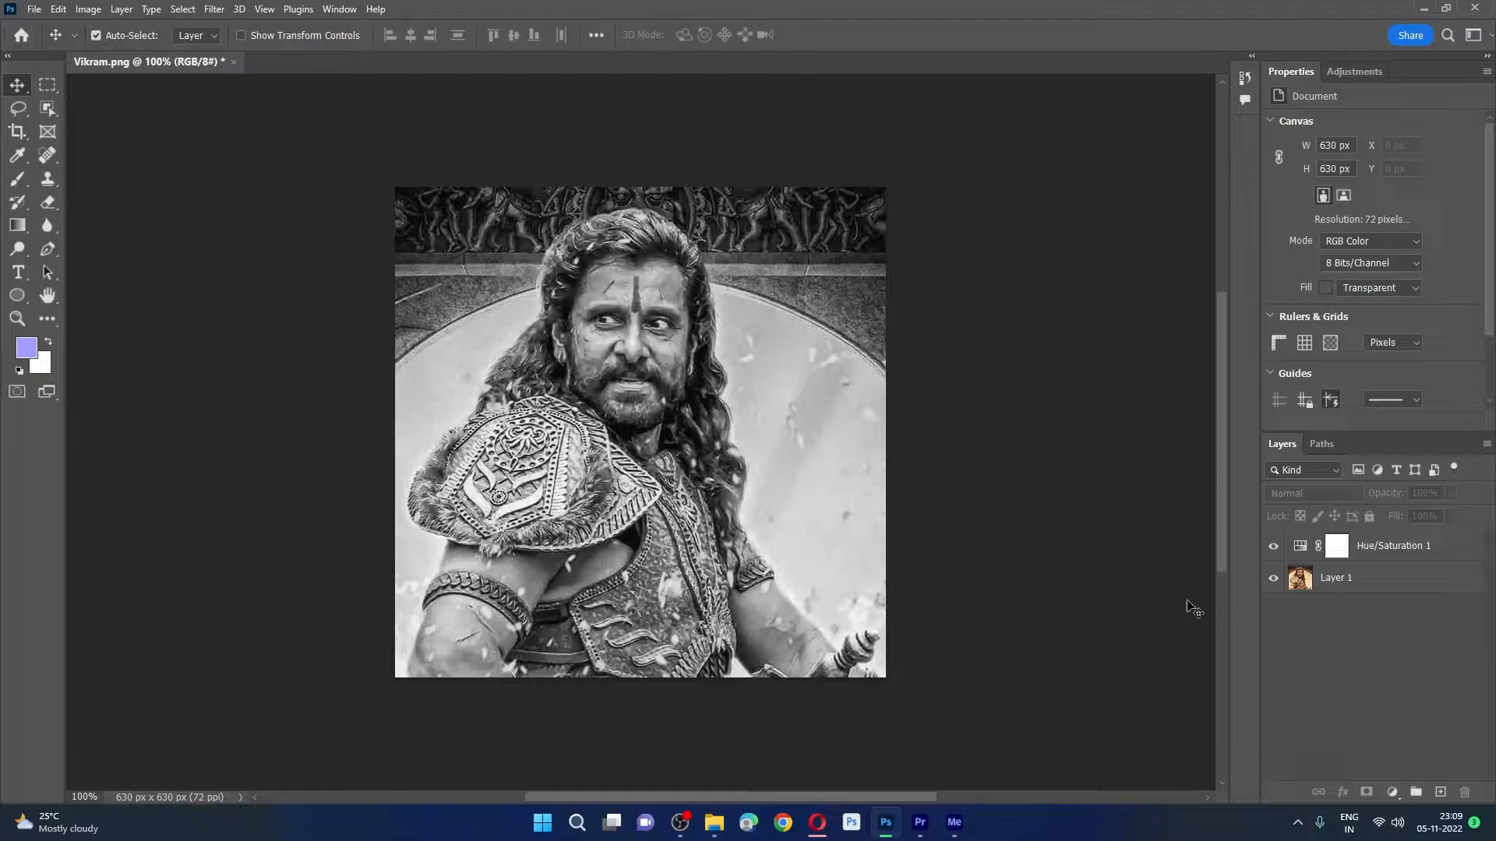
Step: Compare the image with and without the Hue/Saturation adjustment, and delete that adjustment layer
{"action": "left_click", "coordinate": [1274, 547]}
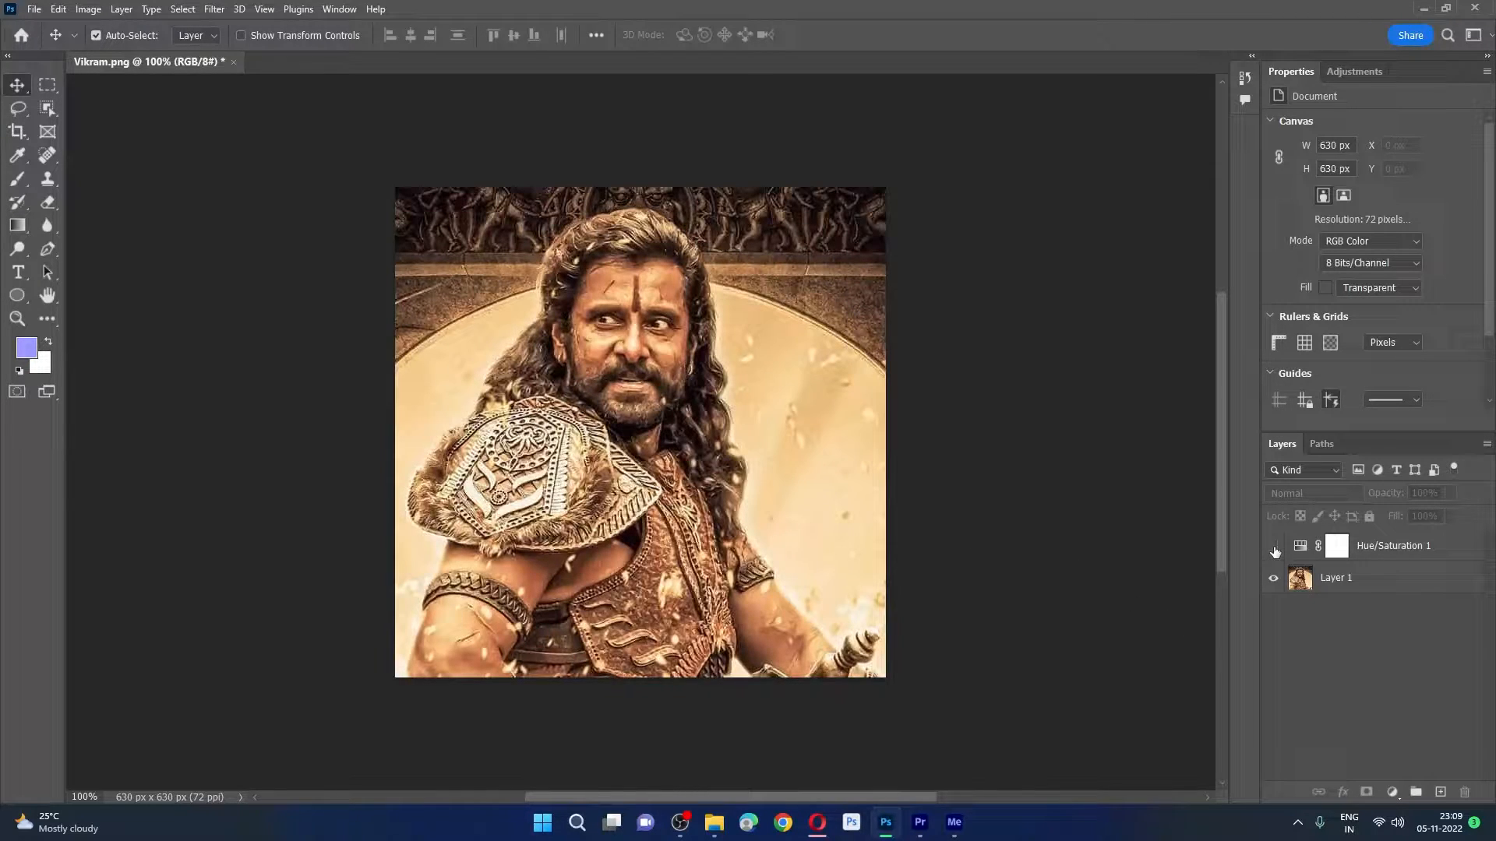
{"action": "left_click", "coordinate": [1274, 548]}
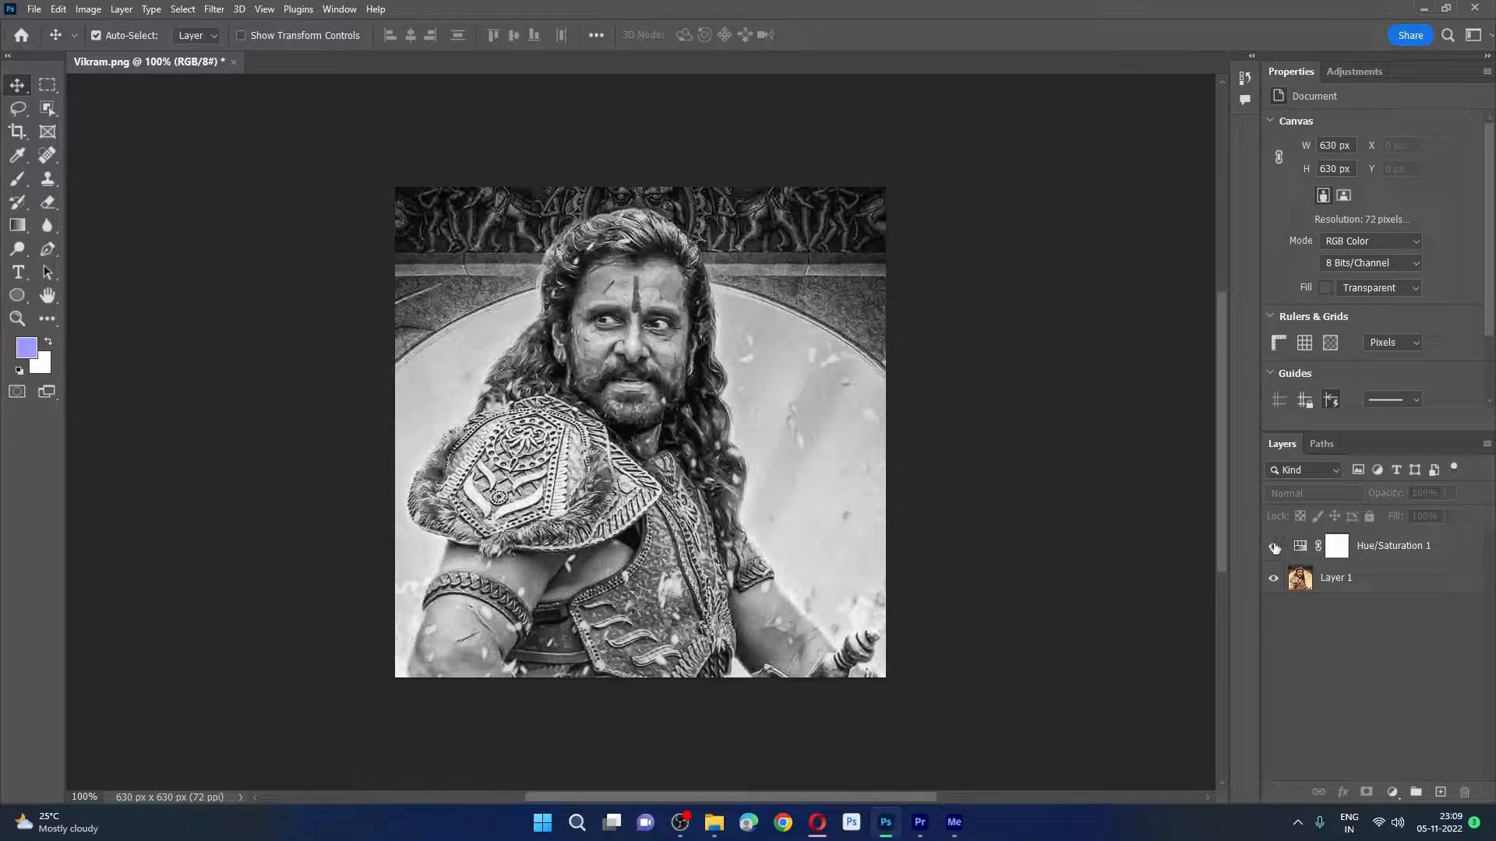
{"action": "left_click_drag", "start_coordinate": [1362, 545], "coordinate": [1468, 795]}
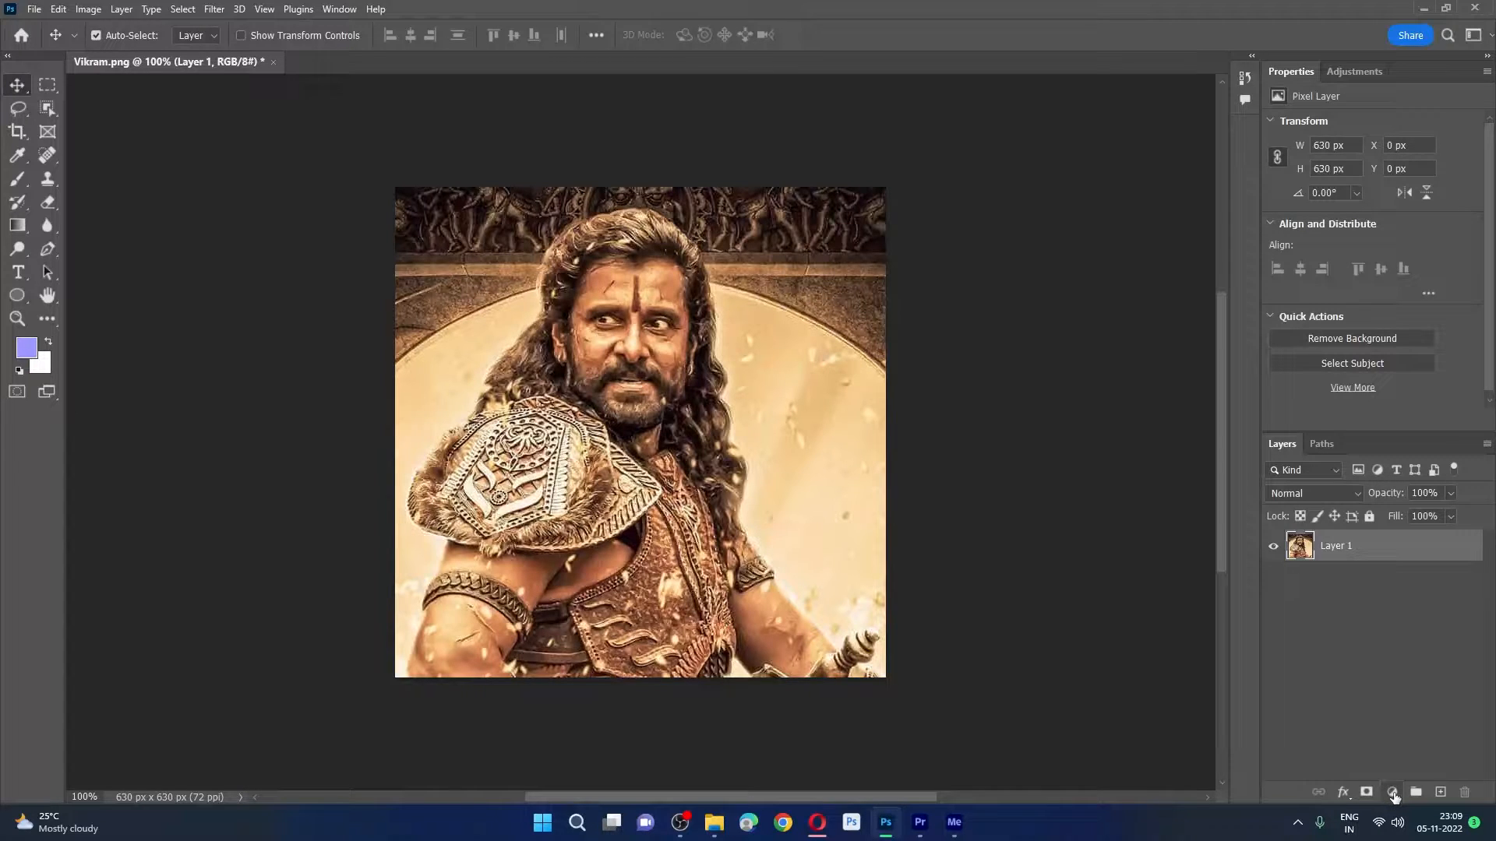
Step: Add a Hue/Saturation adjustment layer above the photo, try shifting the hue, and set Hue back to 0
{"action": "left_click", "coordinate": [1393, 793]}
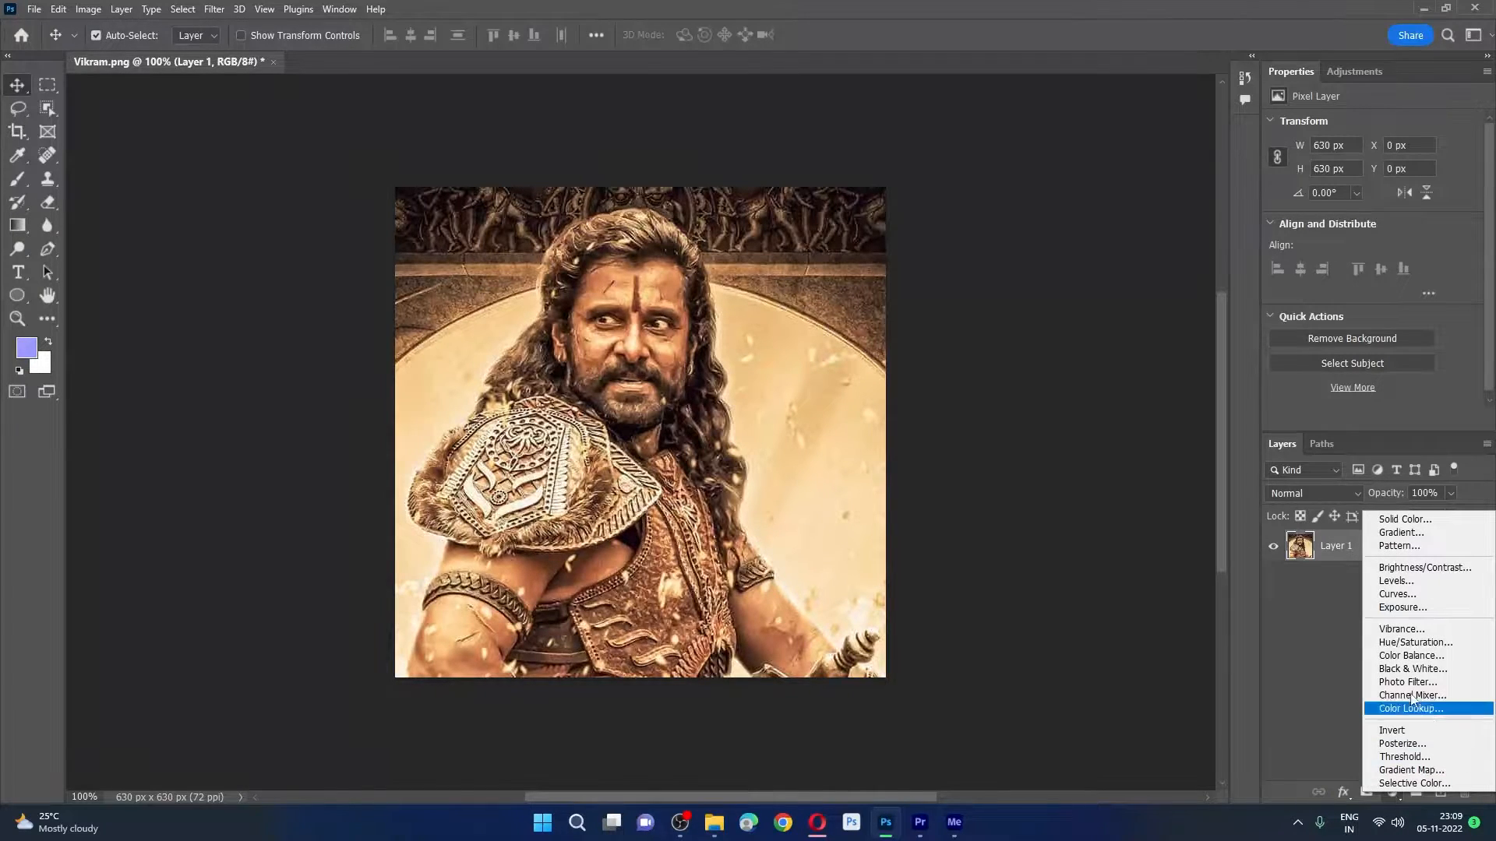
{"action": "left_click", "coordinate": [1422, 643]}
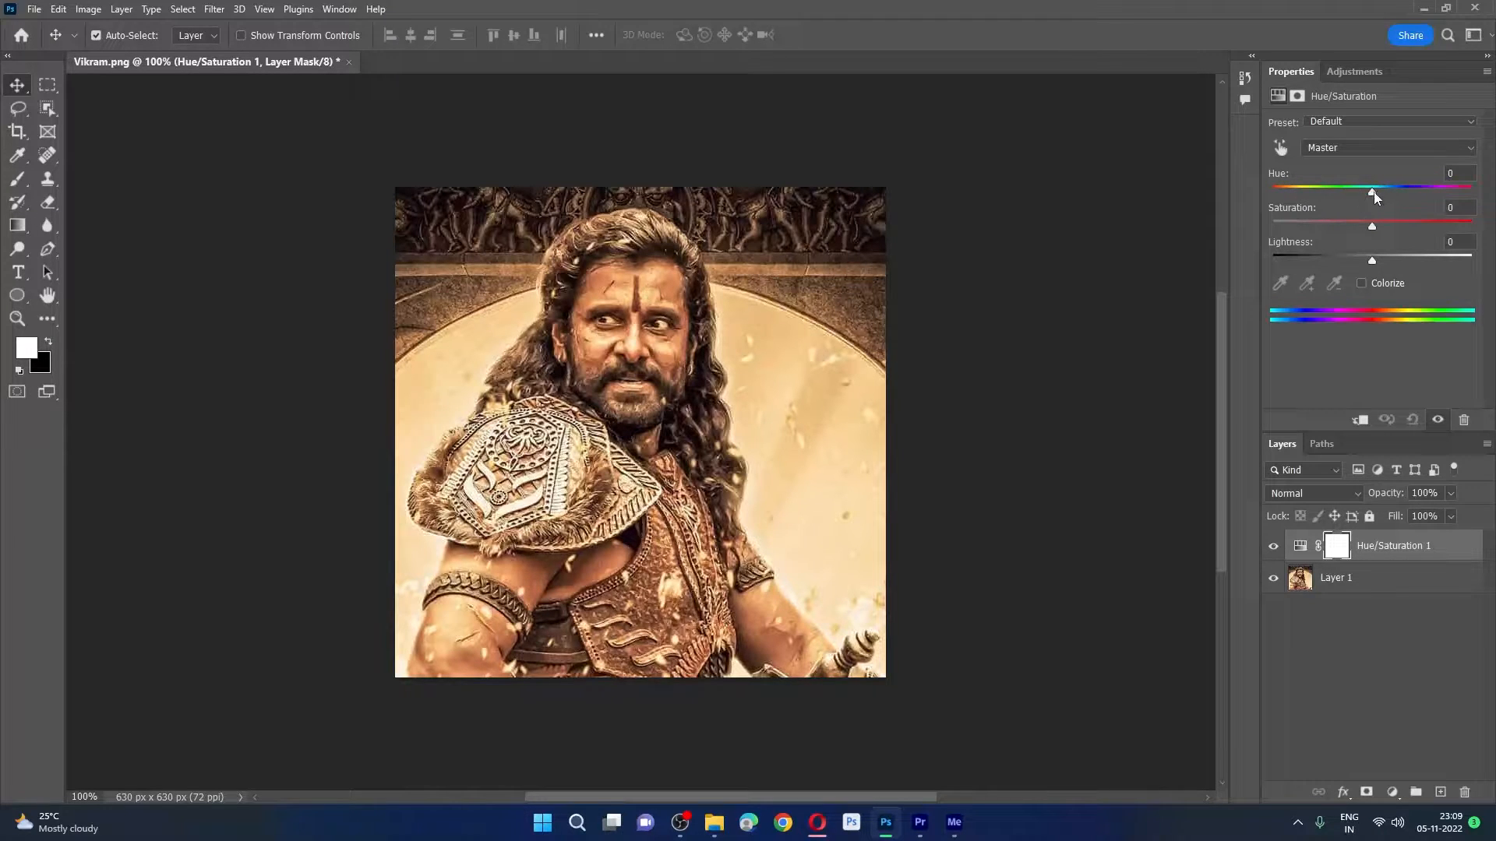
{"action": "mouse_move", "coordinate": [1372, 194]}
{"action": "left_mouse_down"}
{"action": "mouse_move", "coordinate": [1448, 195]}
{"action": "mouse_move", "coordinate": [1359, 187]}
{"action": "mouse_move", "coordinate": [1376, 188]}
{"action": "left_mouse_up"}
{"action": "left_click_drag", "start_coordinate": [1465, 173], "coordinate": [1438, 173]}
{"action": "type", "text": "0"}
Step: Try the adjustment's Saturation at +100, and settle it at -100 for a black-and-white image
{"action": "left_click_drag", "start_coordinate": [1372, 226], "coordinate": [1494, 226]}
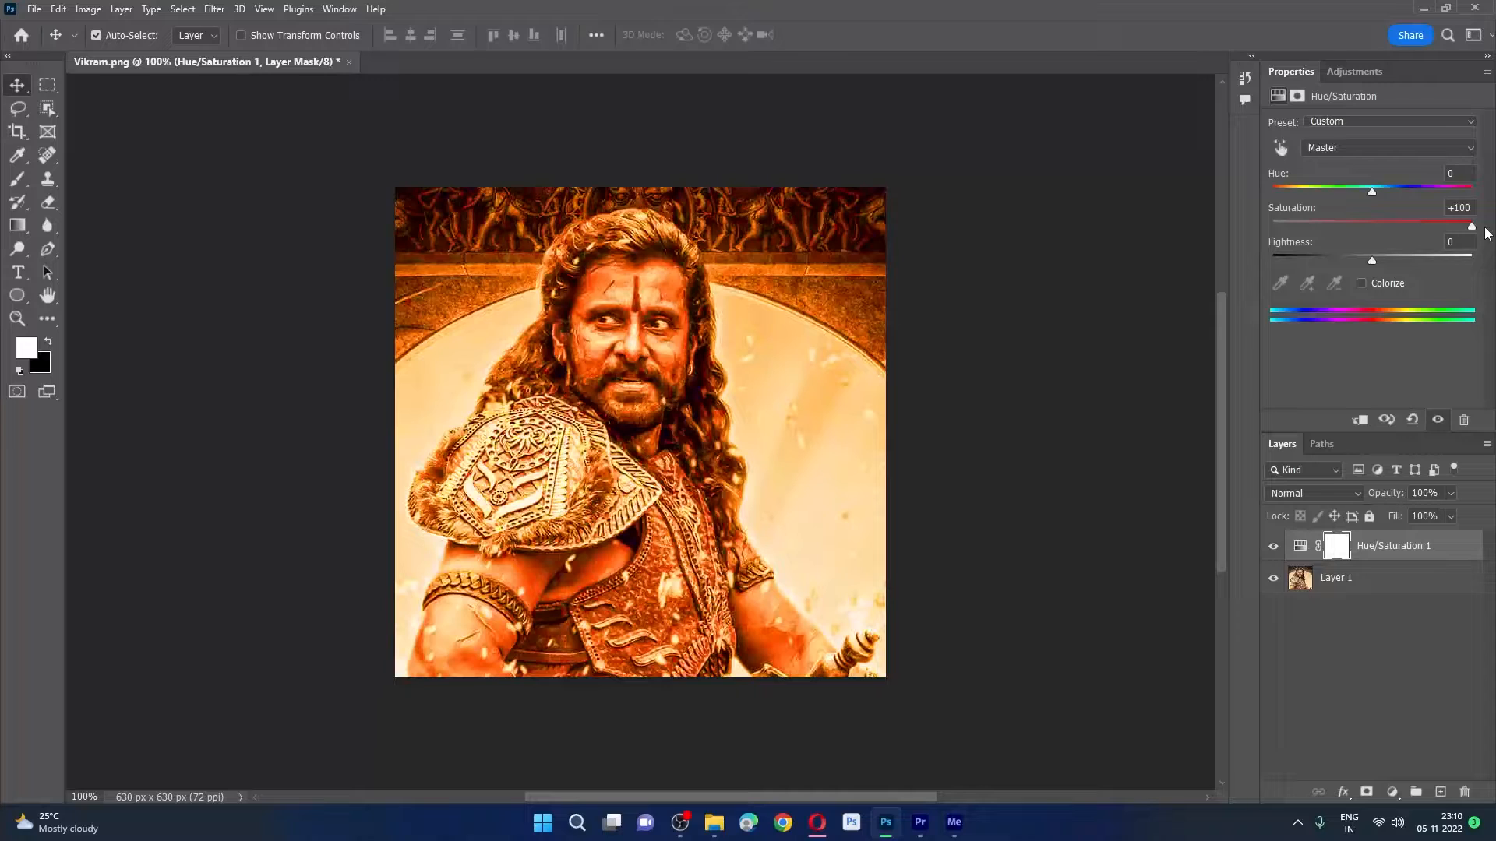
{"action": "left_click_drag", "start_coordinate": [1475, 226], "coordinate": [1455, 228]}
{"action": "left_click", "coordinate": [1456, 209]}
{"action": "type", "text": "0"}
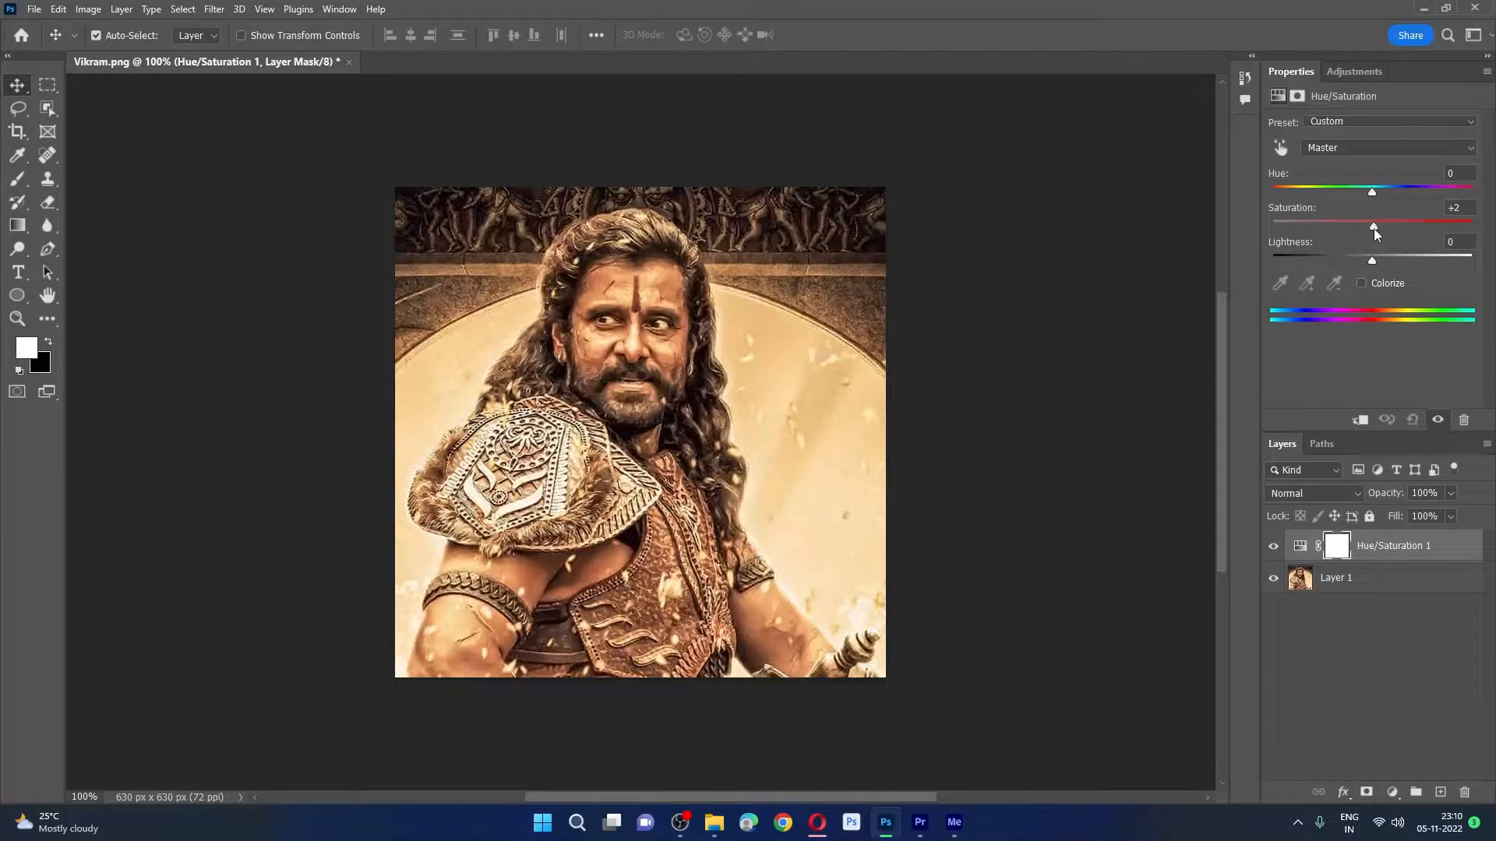
{"action": "left_click_drag", "start_coordinate": [1373, 227], "coordinate": [1270, 223]}
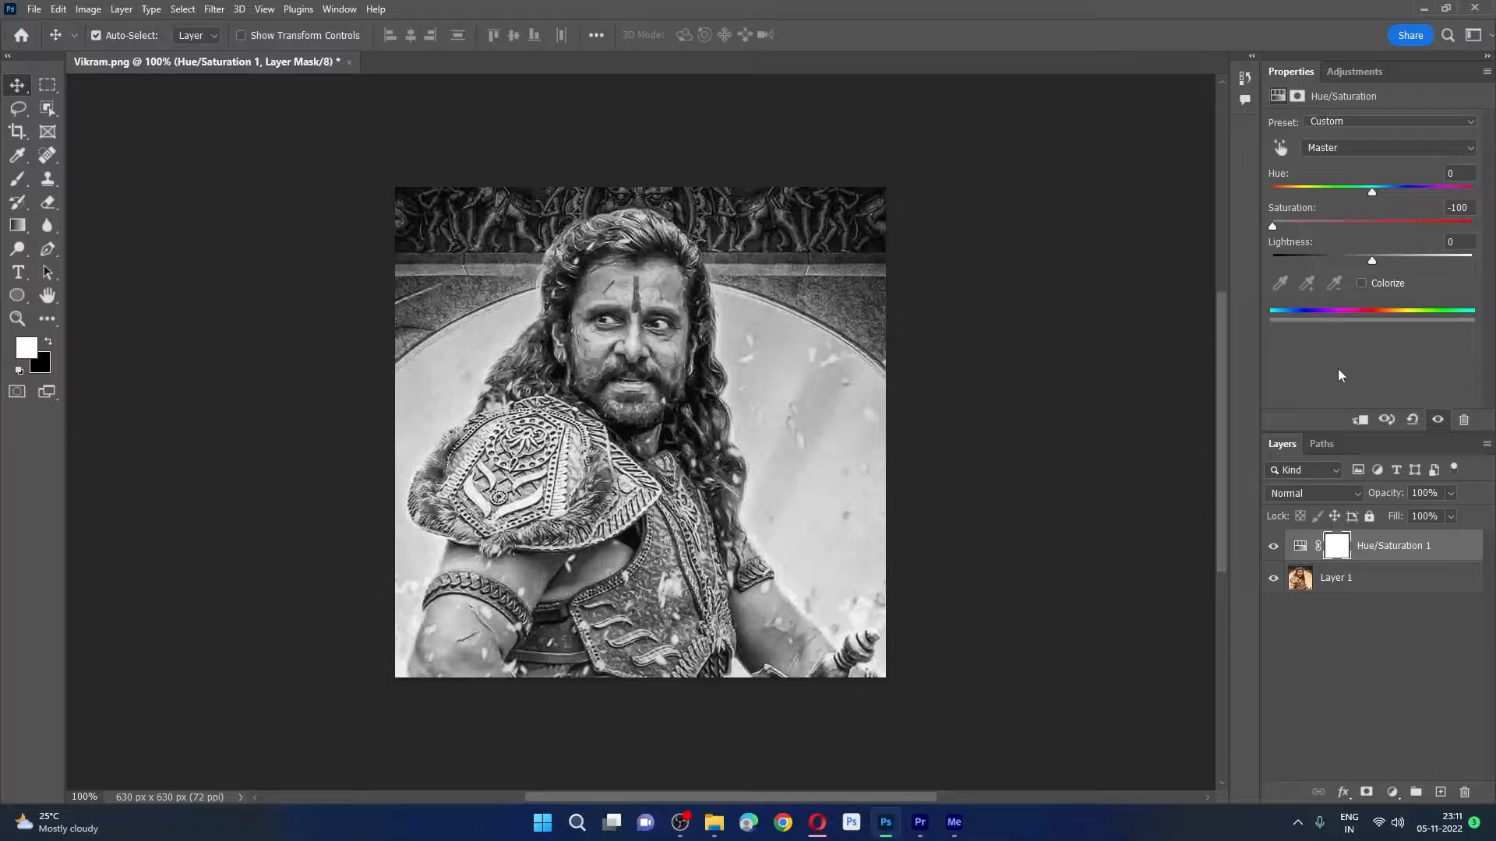
Step: Add a Brightness/Contrast adjustment layer on top with Brightness 21 and Contrast 100
{"action": "left_click", "coordinate": [1392, 792]}
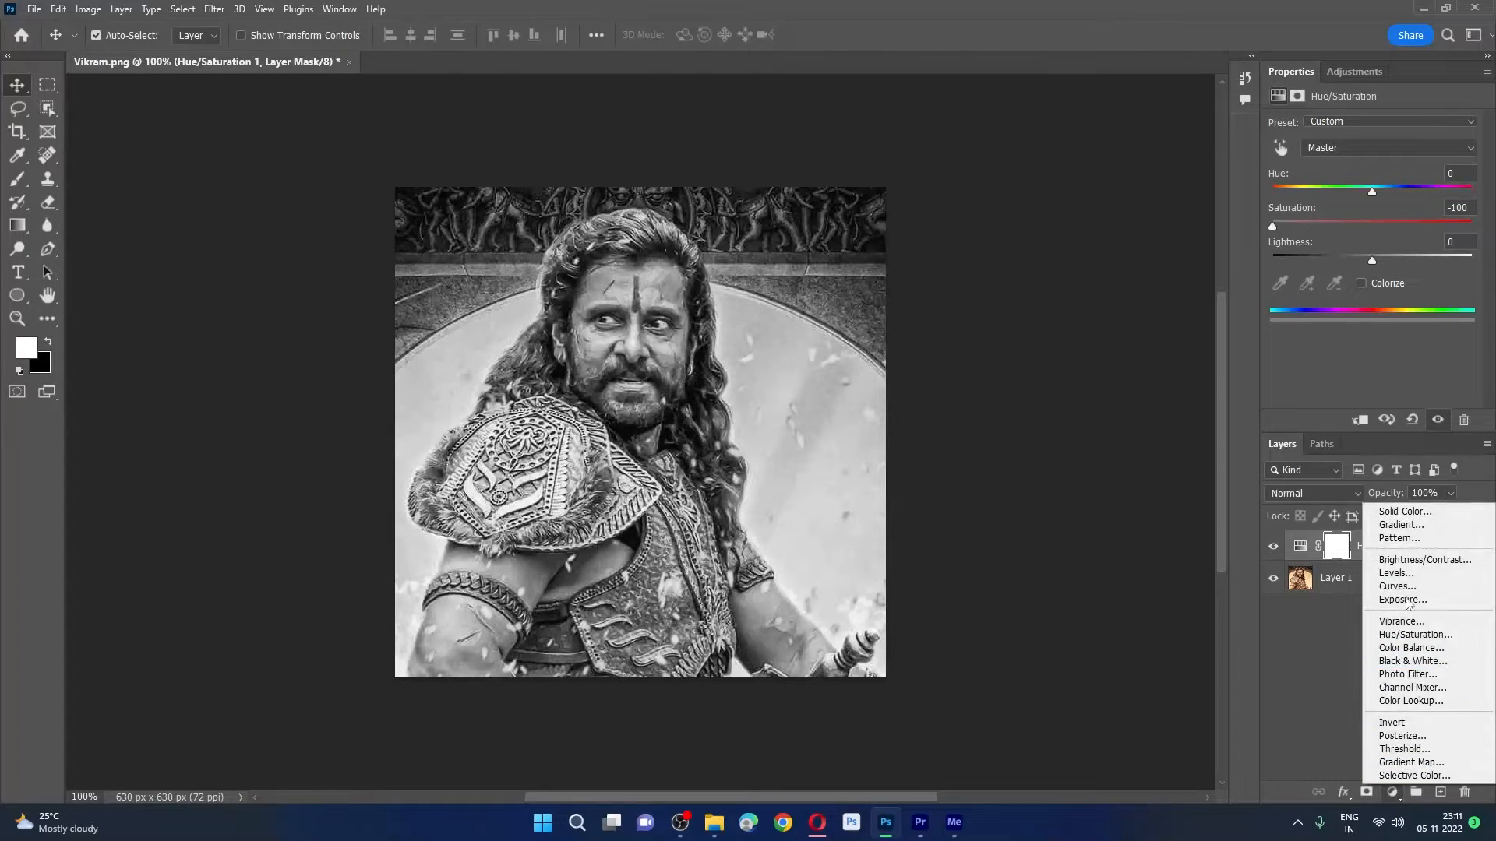
{"action": "left_click", "coordinate": [1417, 560]}
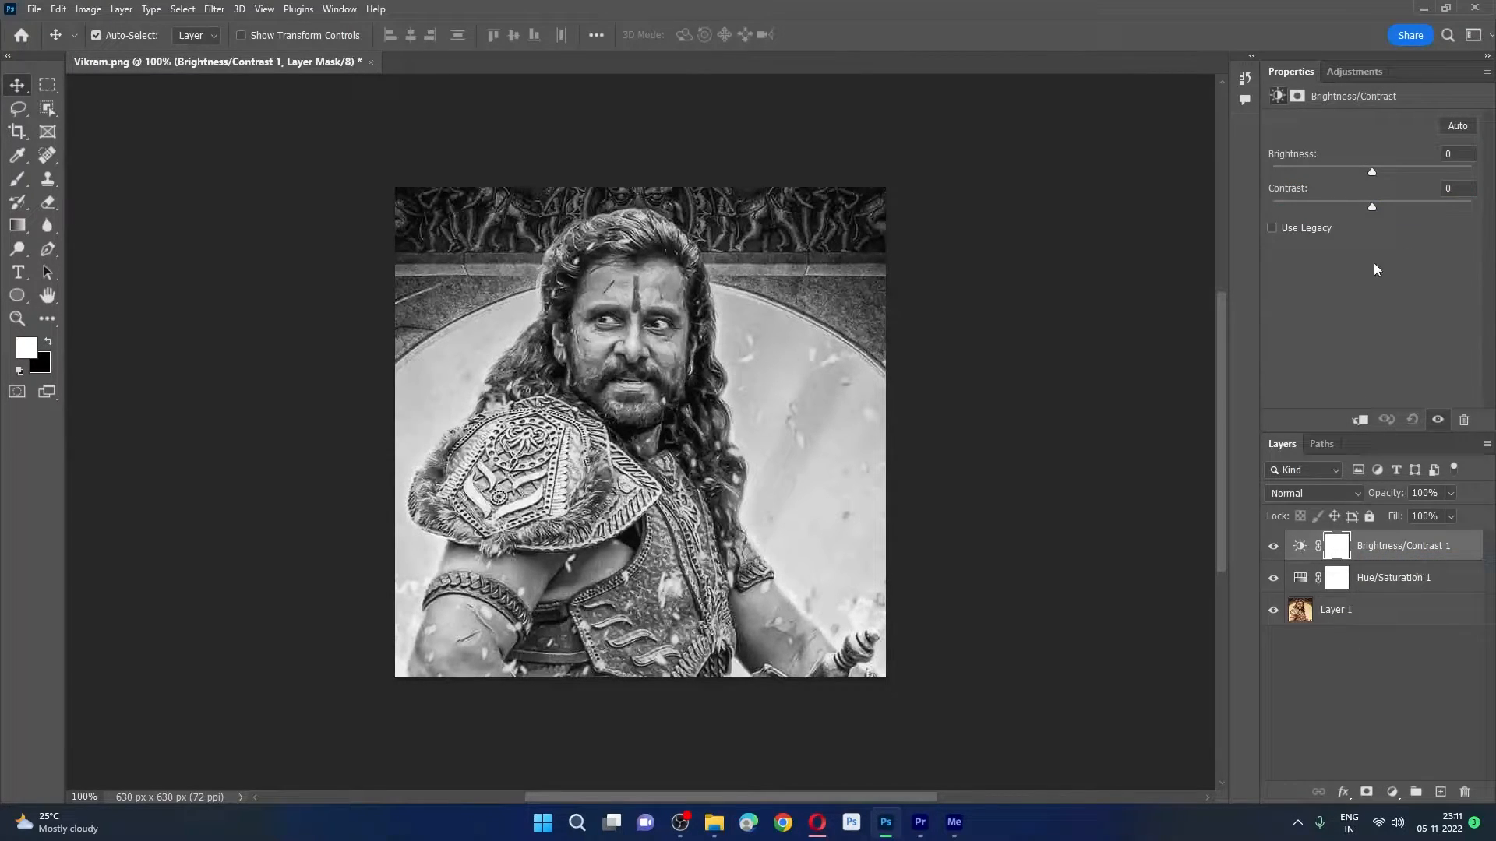
{"action": "mouse_move", "coordinate": [1372, 171]}
{"action": "left_mouse_down"}
{"action": "mouse_move", "coordinate": [1414, 172]}
{"action": "mouse_move", "coordinate": [1418, 208]}
{"action": "mouse_move", "coordinate": [1491, 209]}
{"action": "mouse_move", "coordinate": [1372, 172]}
{"action": "left_mouse_up"}
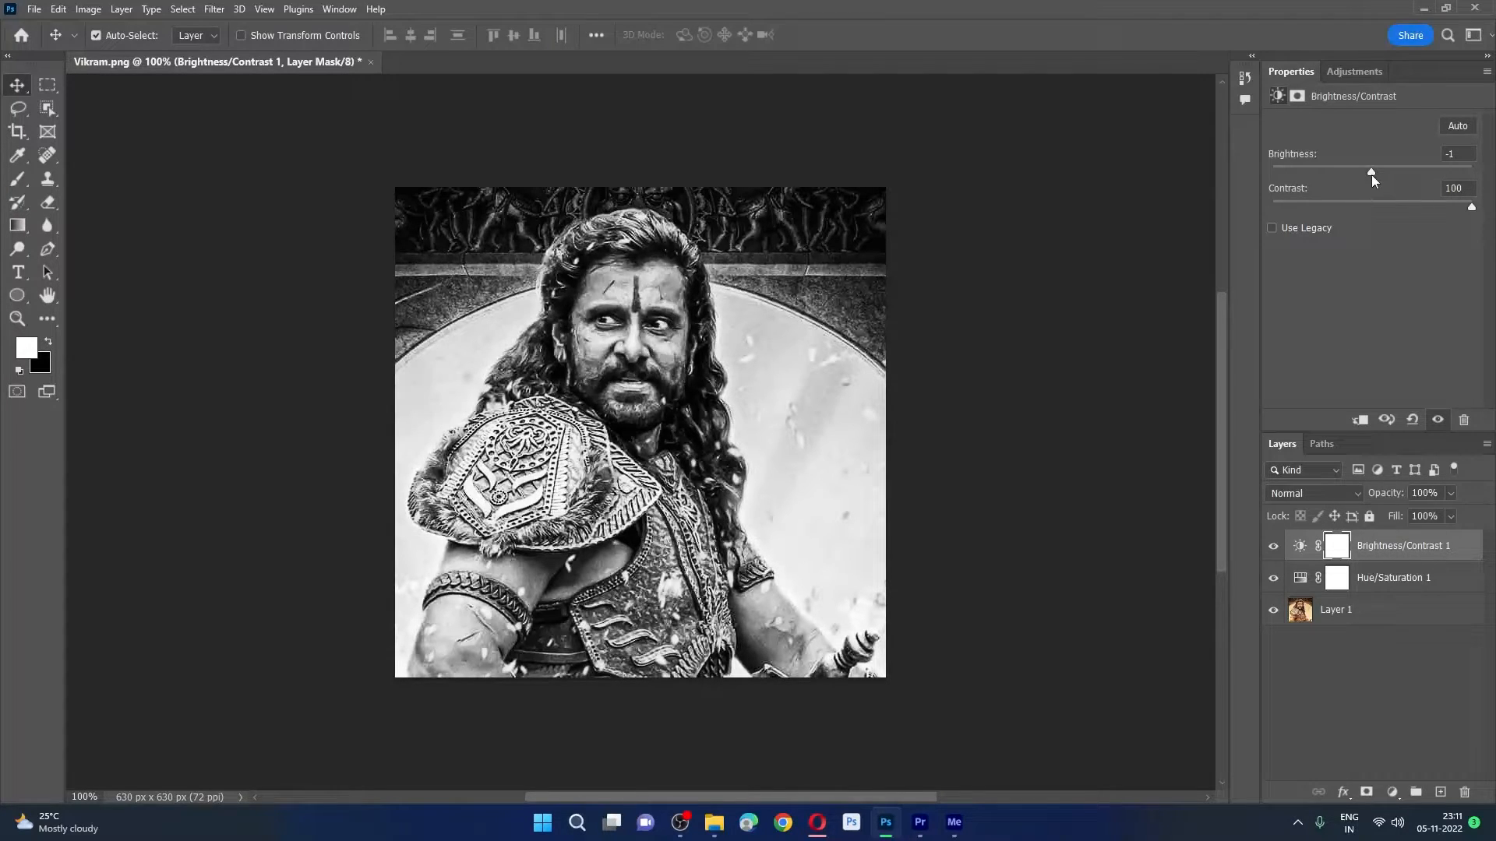
{"action": "mouse_move", "coordinate": [1372, 173]}
{"action": "left_mouse_down"}
{"action": "mouse_move", "coordinate": [1345, 173]}
{"action": "mouse_move", "coordinate": [1387, 173]}
{"action": "left_mouse_up"}
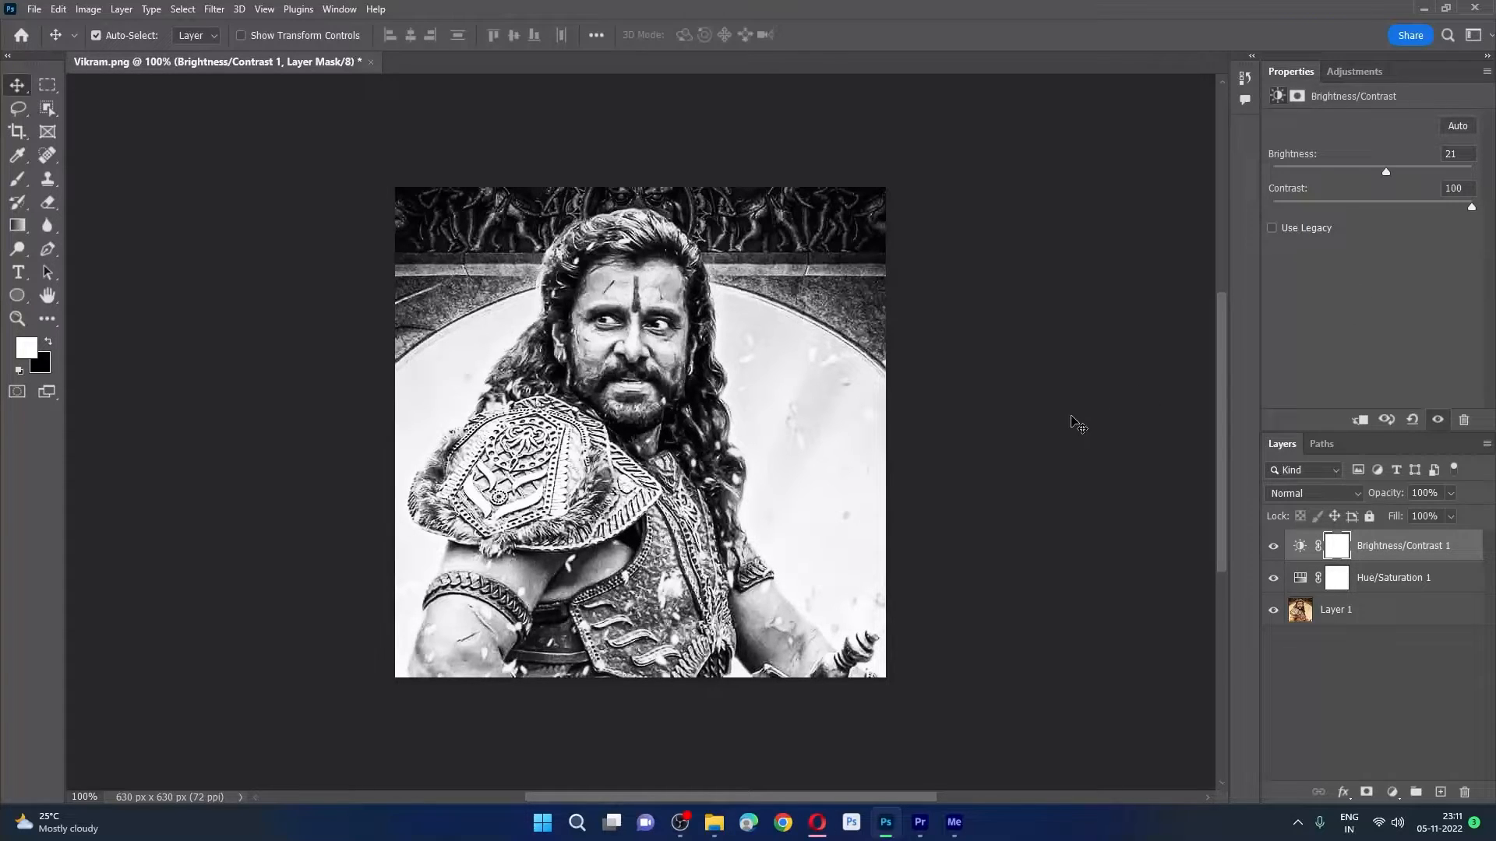
{"action": "left_click", "coordinate": [1335, 697]}
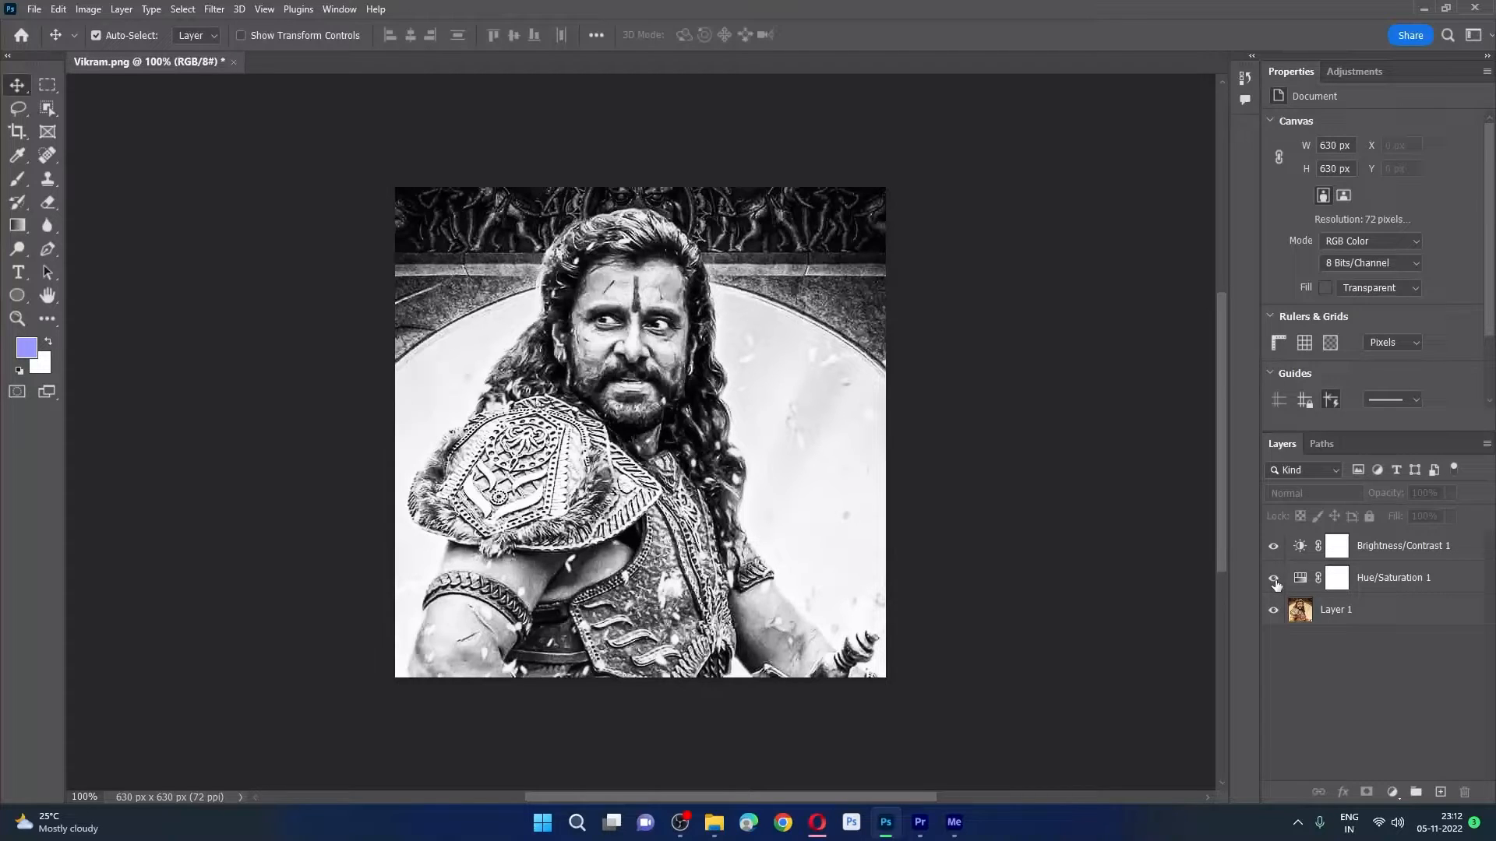
Step: Compare the photo with both adjustment layers hidden and shown
{"action": "left_click", "coordinate": [1273, 546]}
{"action": "left_click", "coordinate": [1273, 579]}
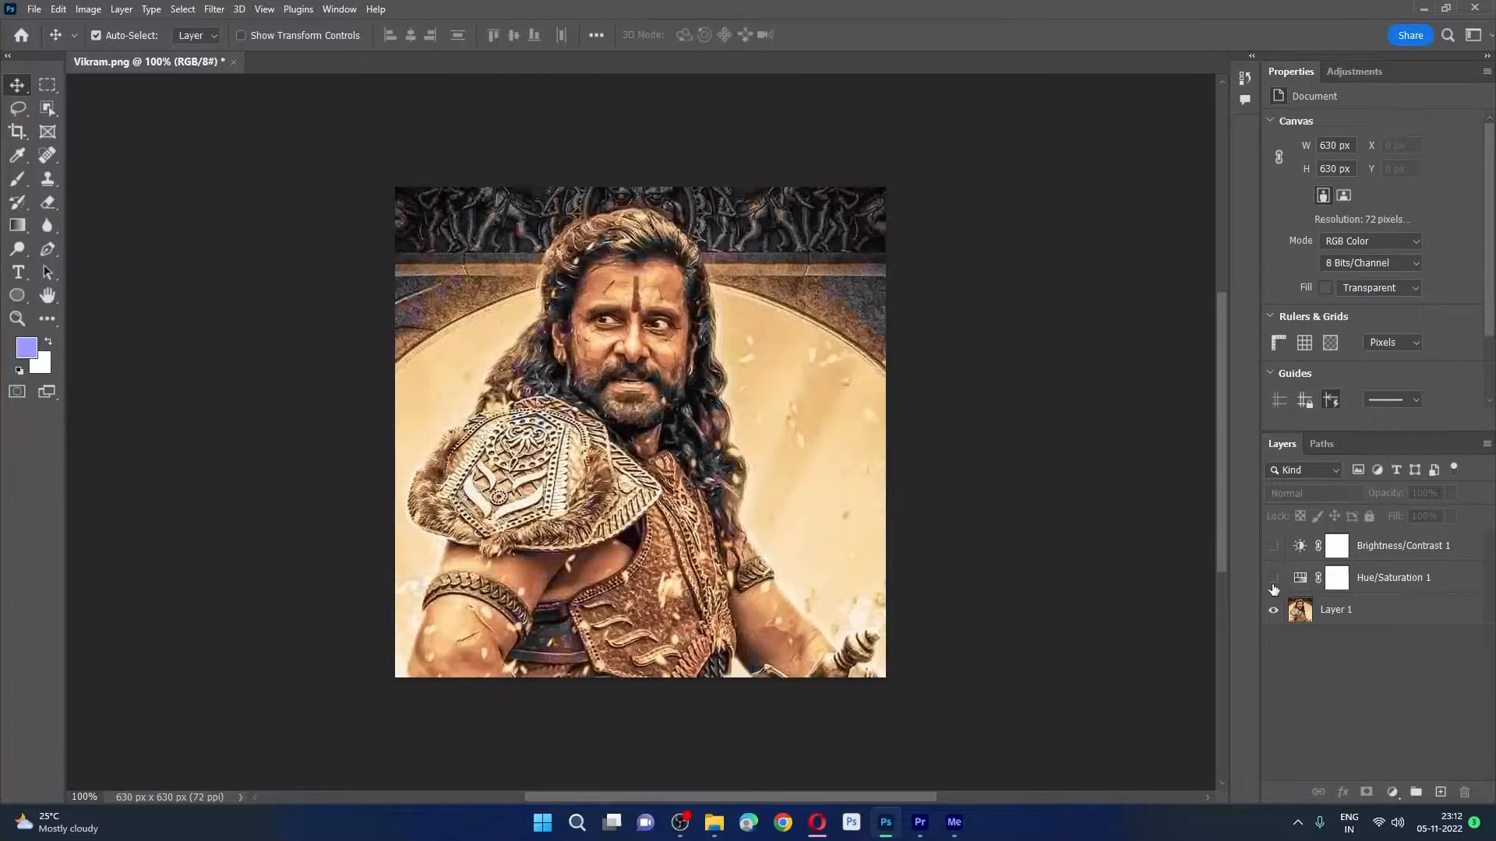
{"action": "left_click", "coordinate": [1273, 547]}
{"action": "left_click", "coordinate": [1274, 579]}
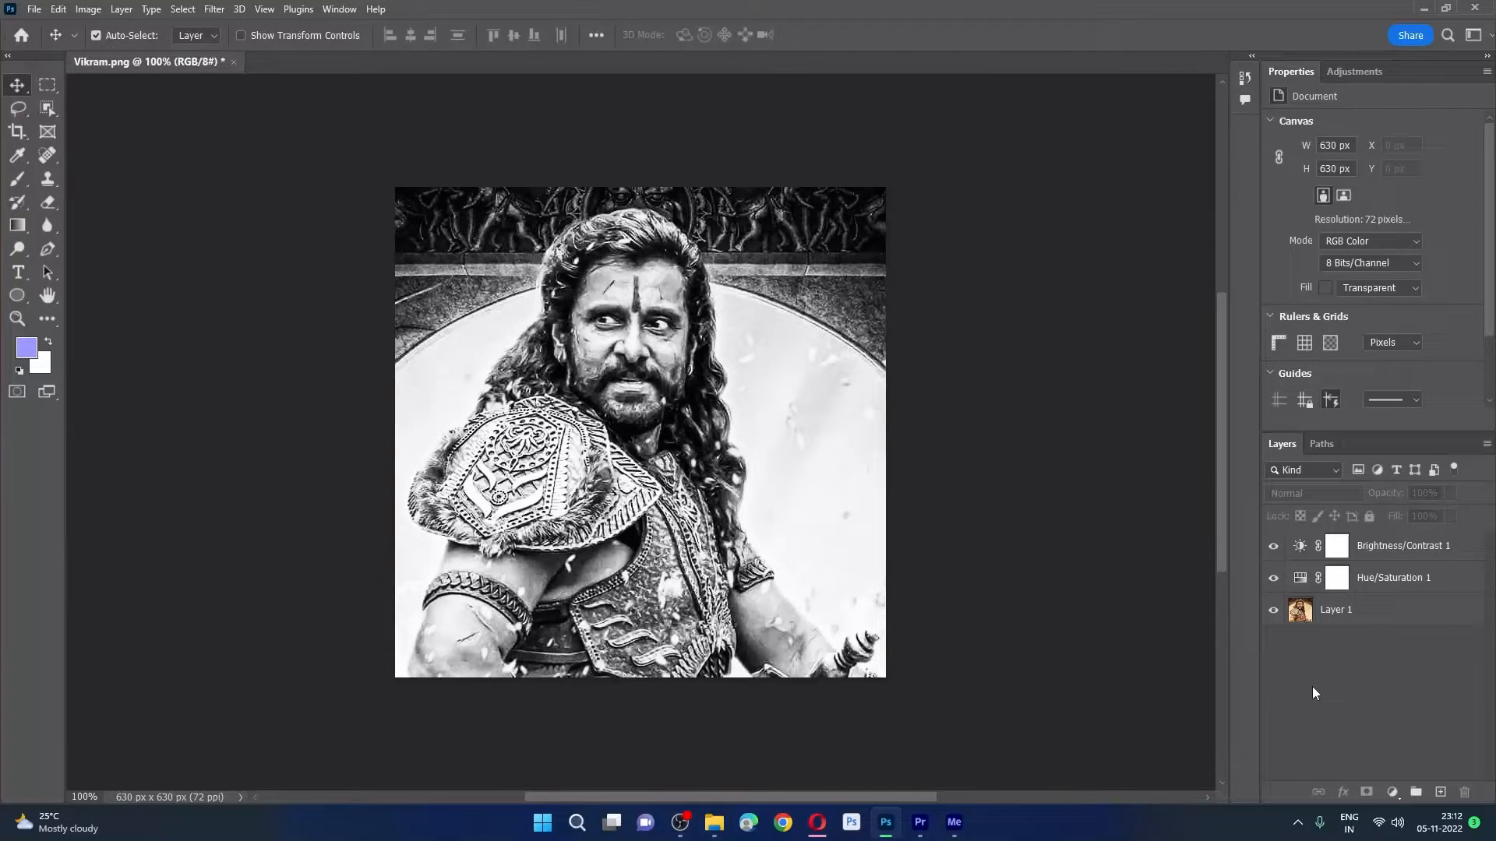
Step: Group the Brightness/Contrast and Hue/Saturation adjustment layers together
{"action": "left_click", "coordinate": [1387, 576]}
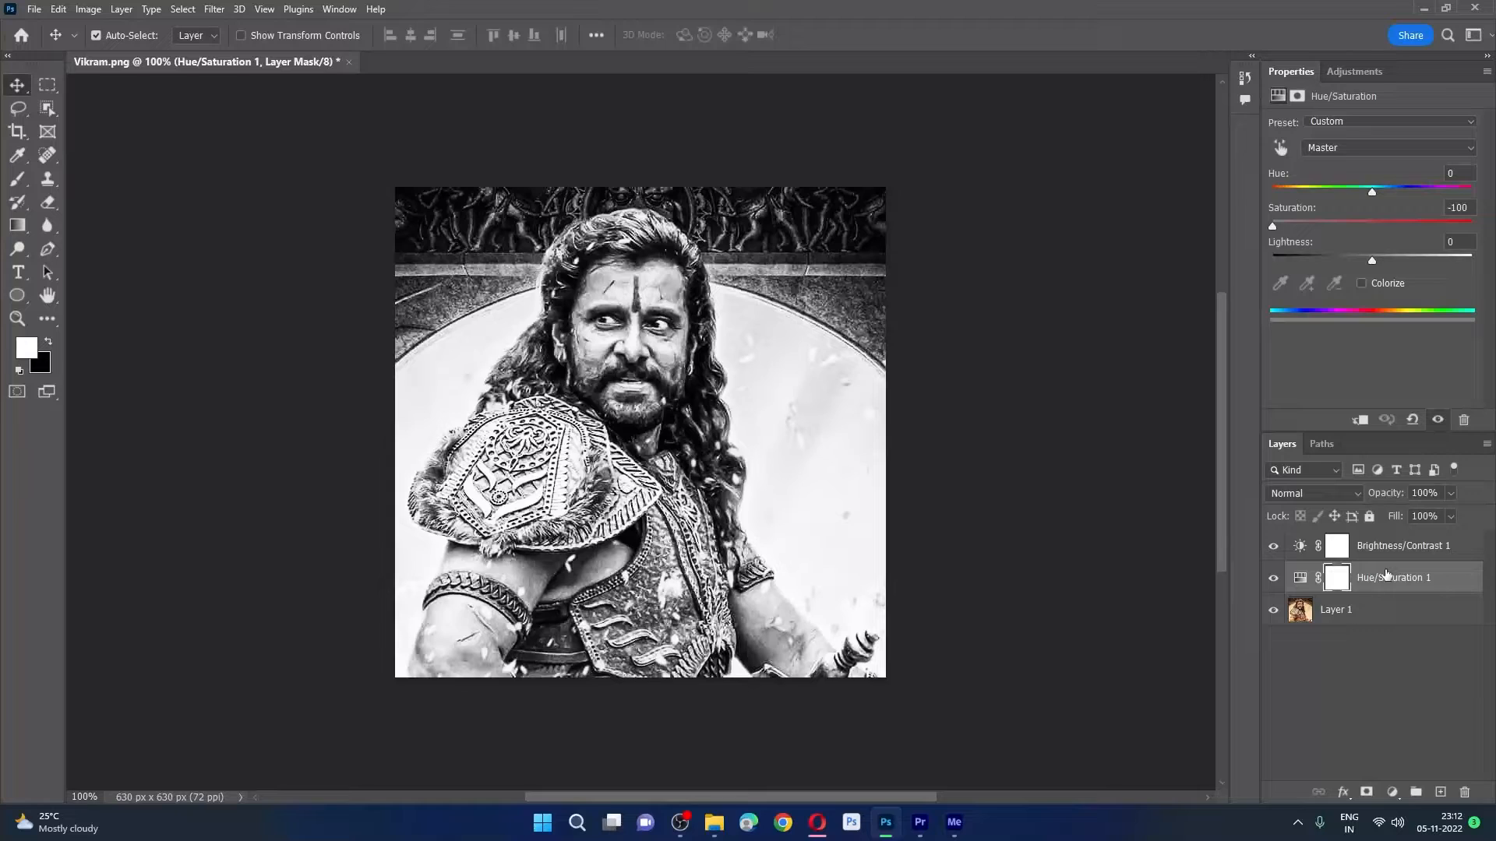
{"action": "left_click", "coordinate": [1394, 548], "text": "ctrl"}
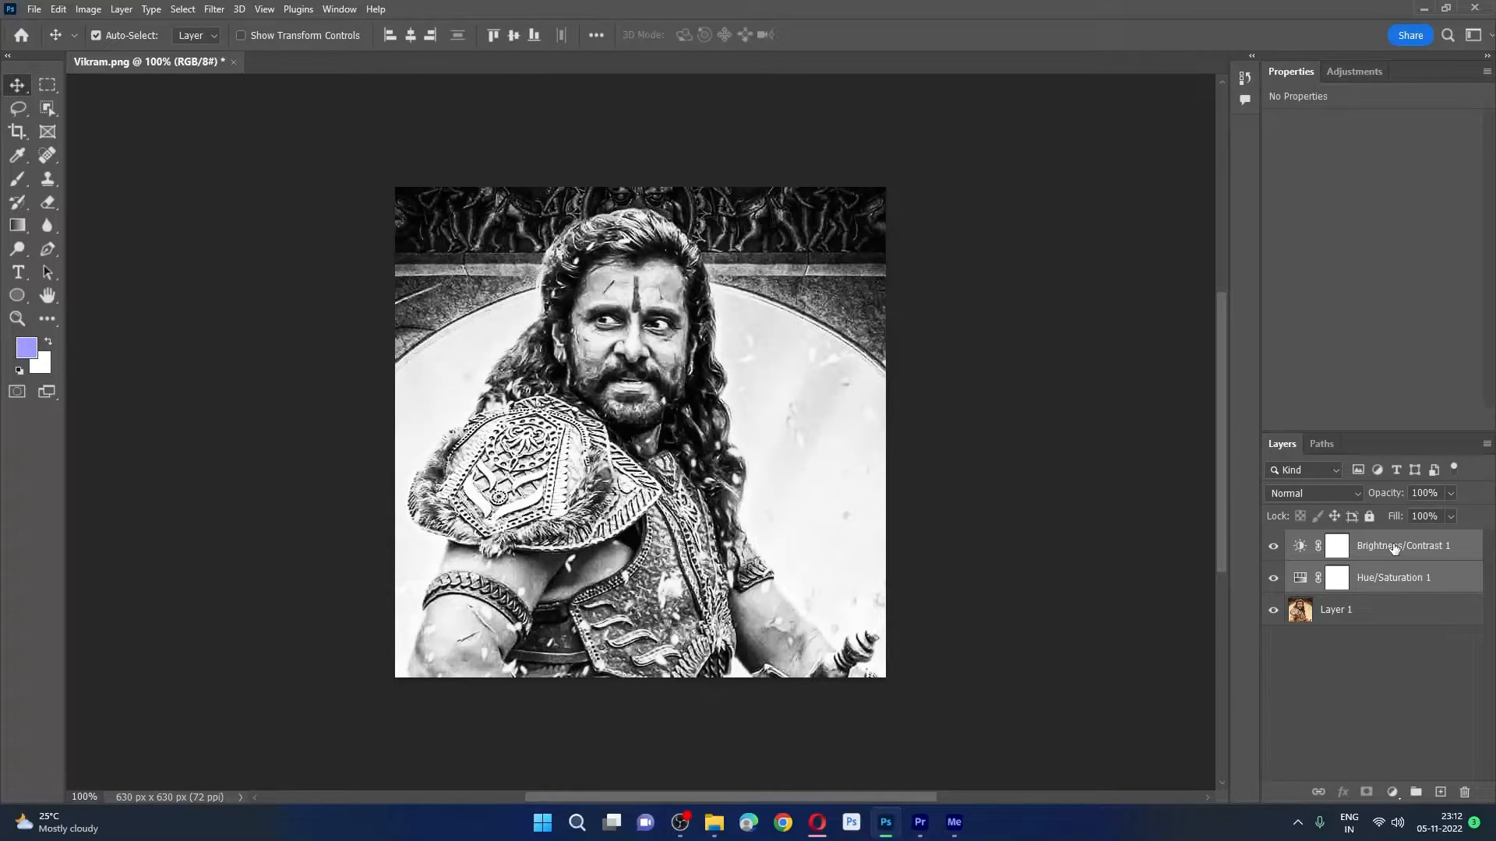
{"action": "key", "text": "ctrl"}
{"action": "key", "text": "ctrl+g"}
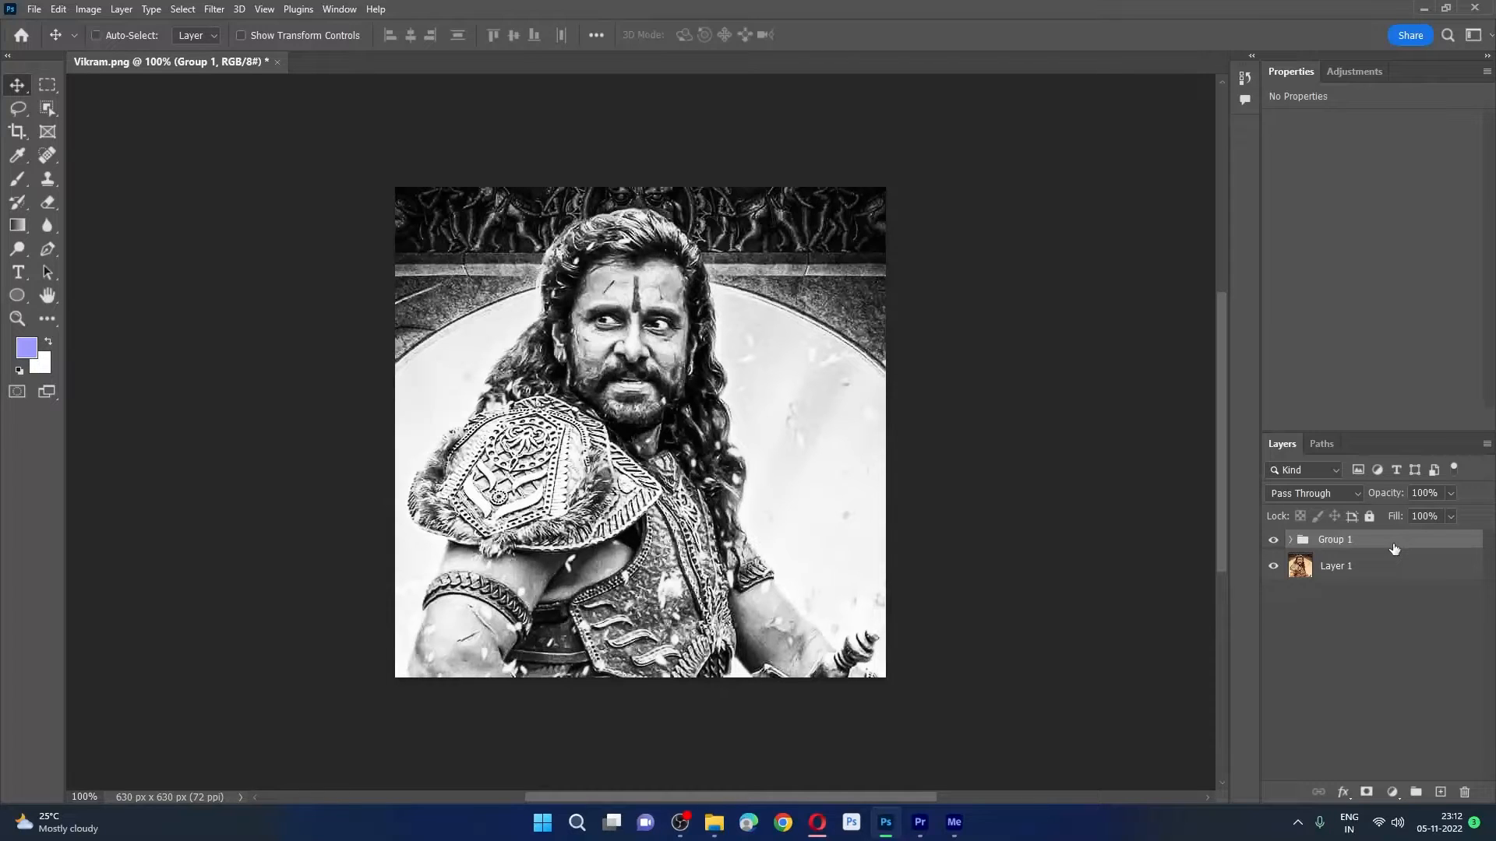
{"action": "key", "text": "ctrl+shift+g"}
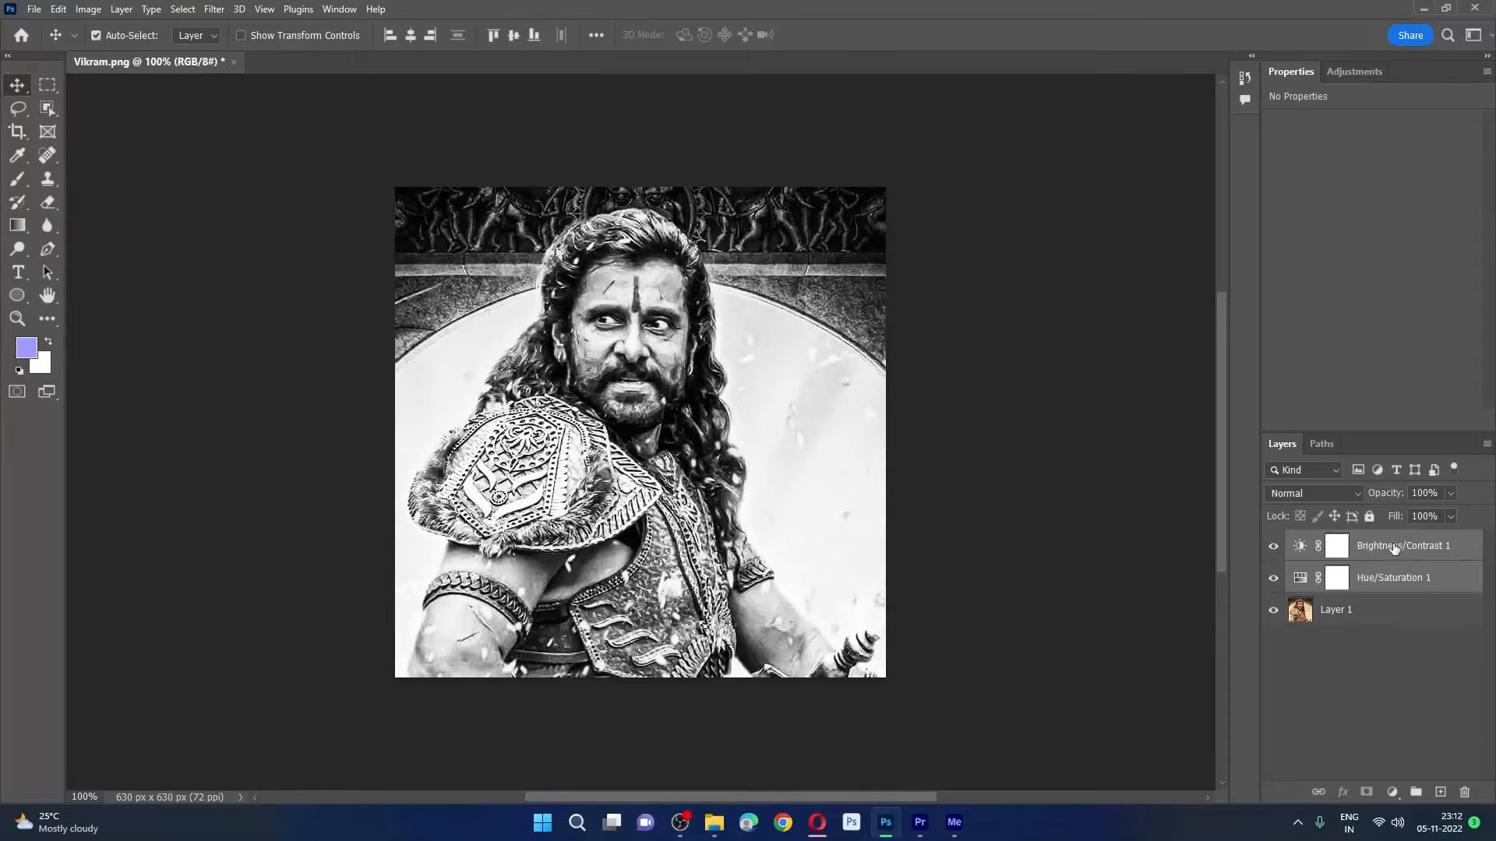
{"action": "left_click", "coordinate": [1417, 792]}
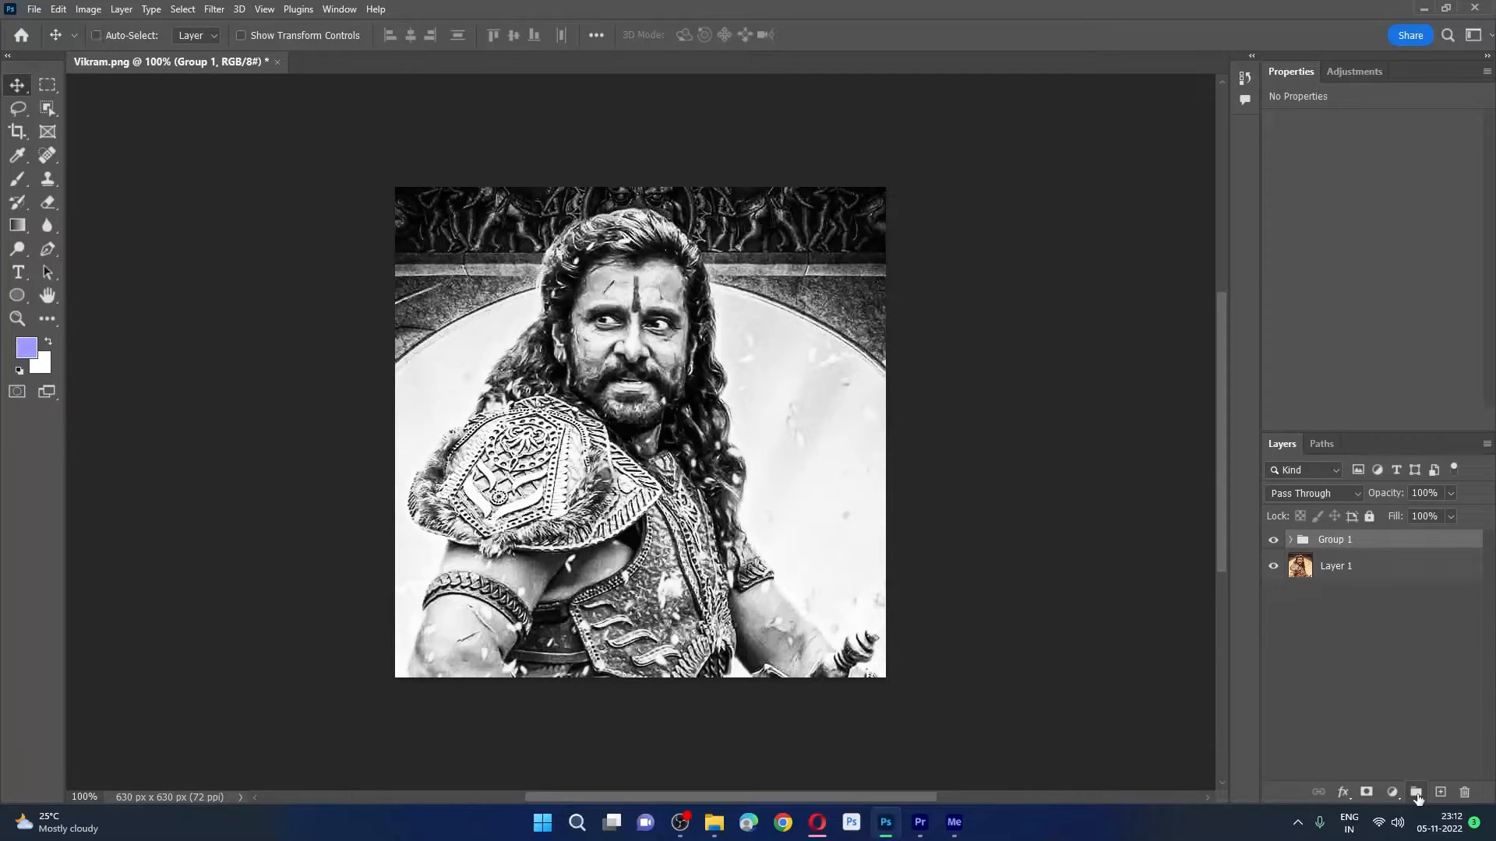
{"action": "key", "text": "ctrl+z"}
{"action": "key", "text": "ctrl+shift+z"}
{"action": "key", "text": "ctrl"}
Step: Move Layer 1 into Group 1 and place it beneath the two adjustment layers
{"action": "left_click", "coordinate": [1340, 566]}
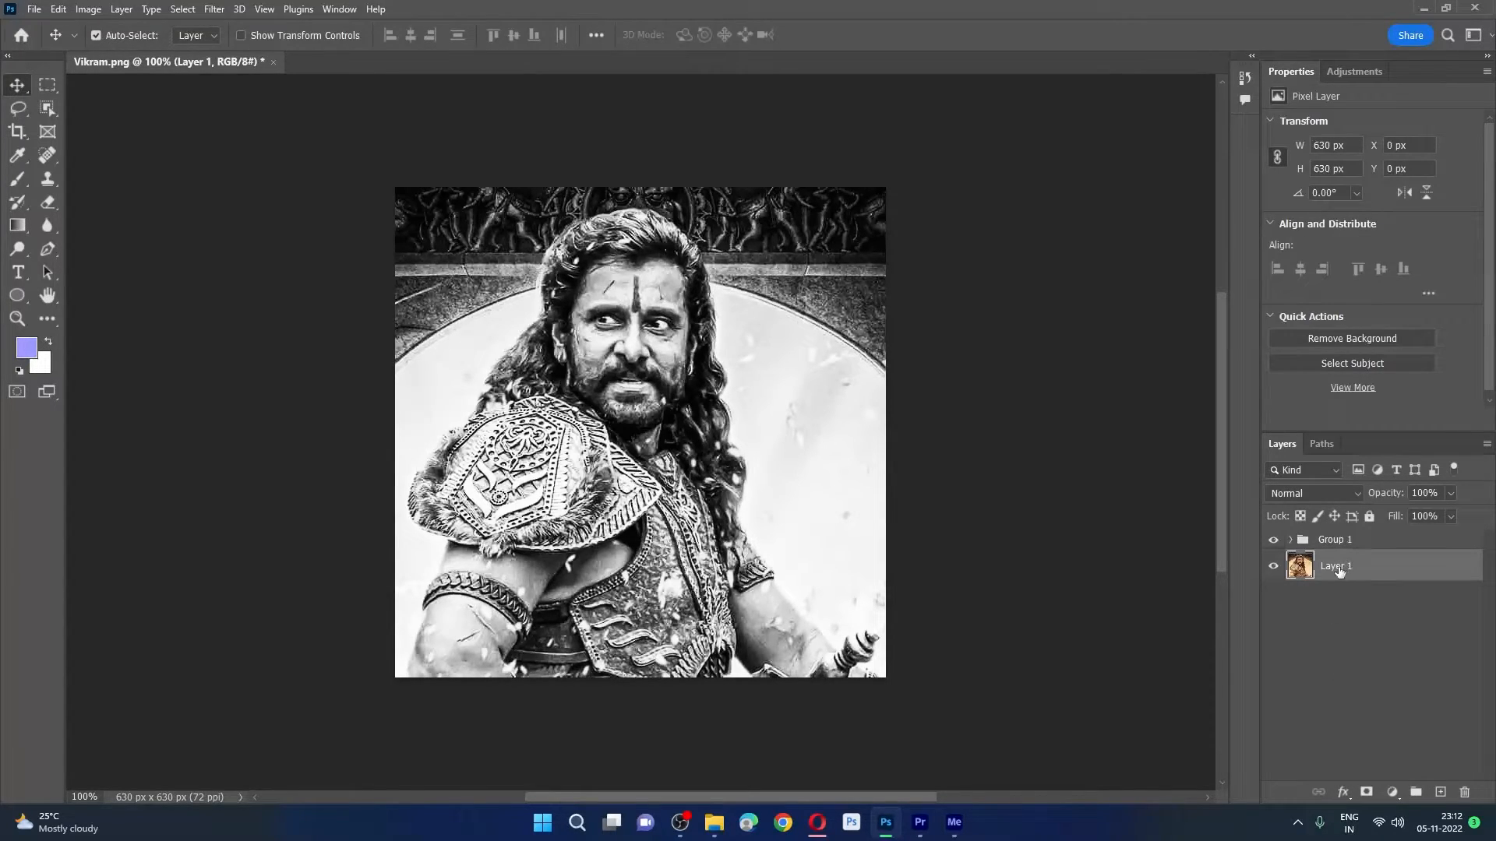
{"action": "left_click_drag", "start_coordinate": [1340, 573], "coordinate": [1341, 545]}
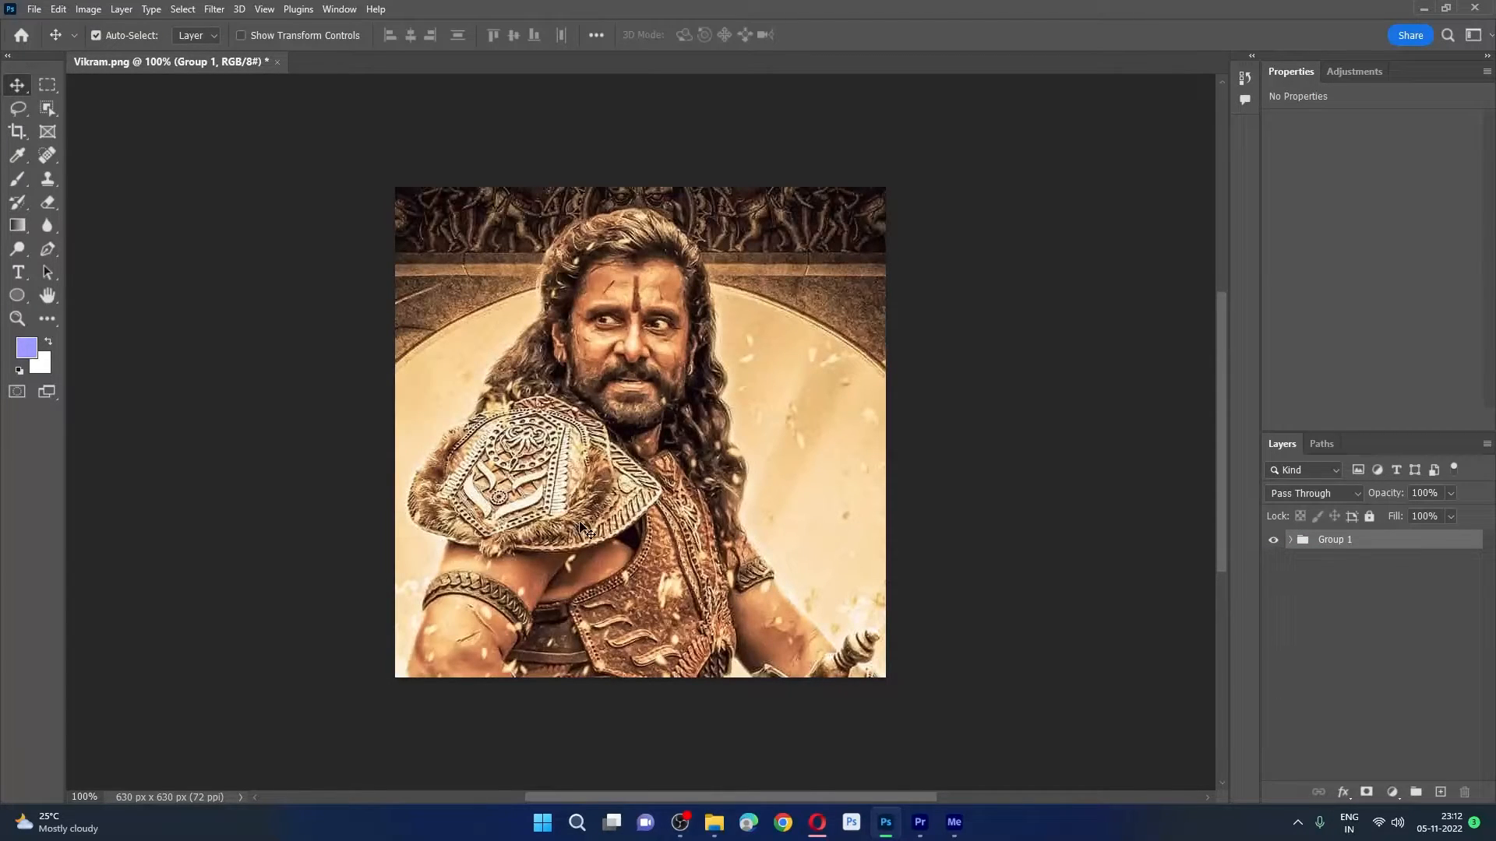
{"action": "left_click", "coordinate": [1290, 539]}
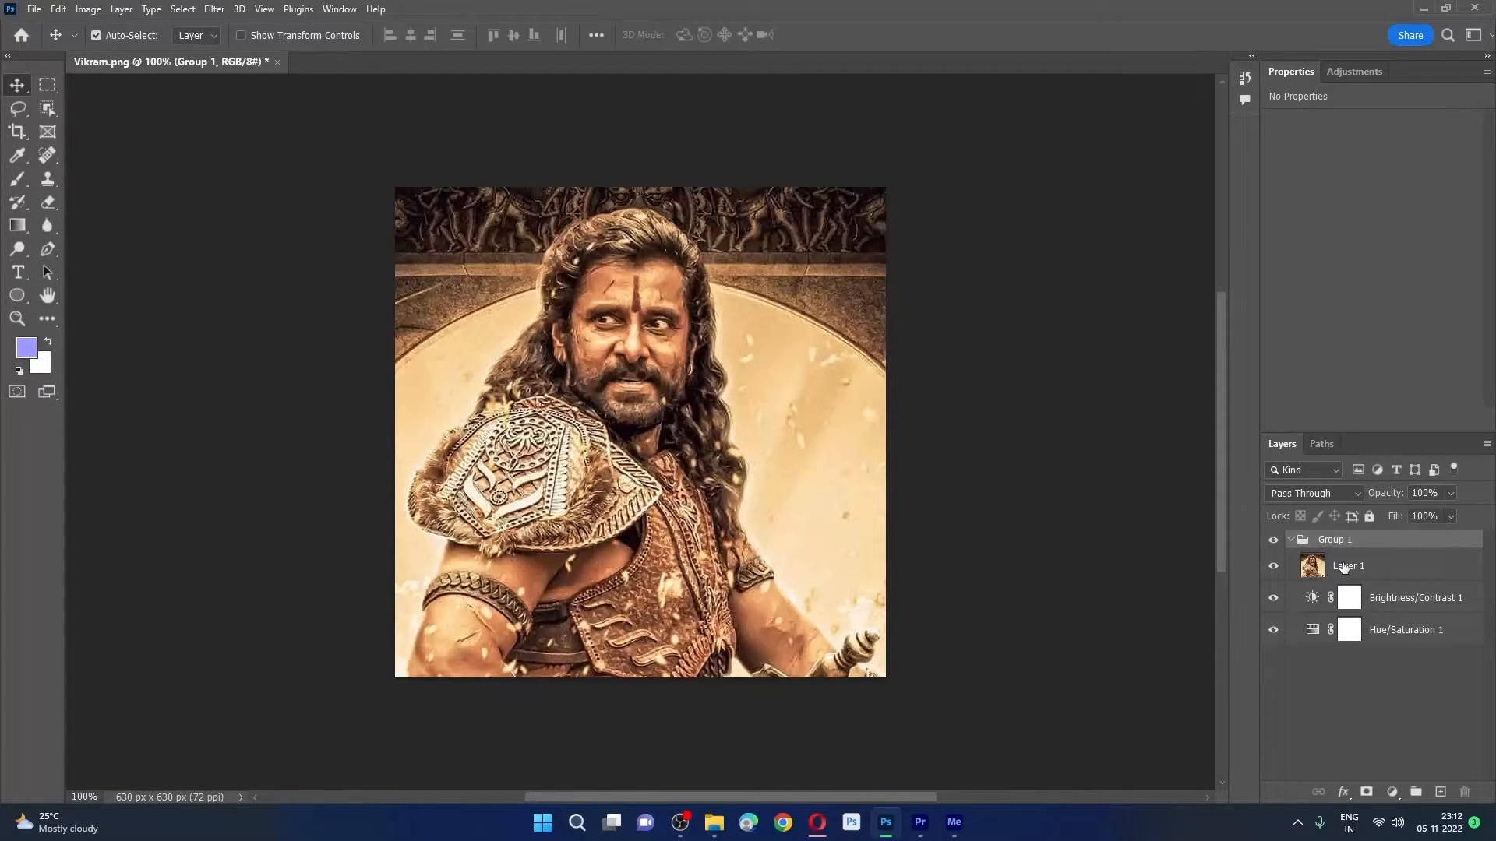
{"action": "left_click_drag", "start_coordinate": [1344, 567], "coordinate": [1358, 647]}
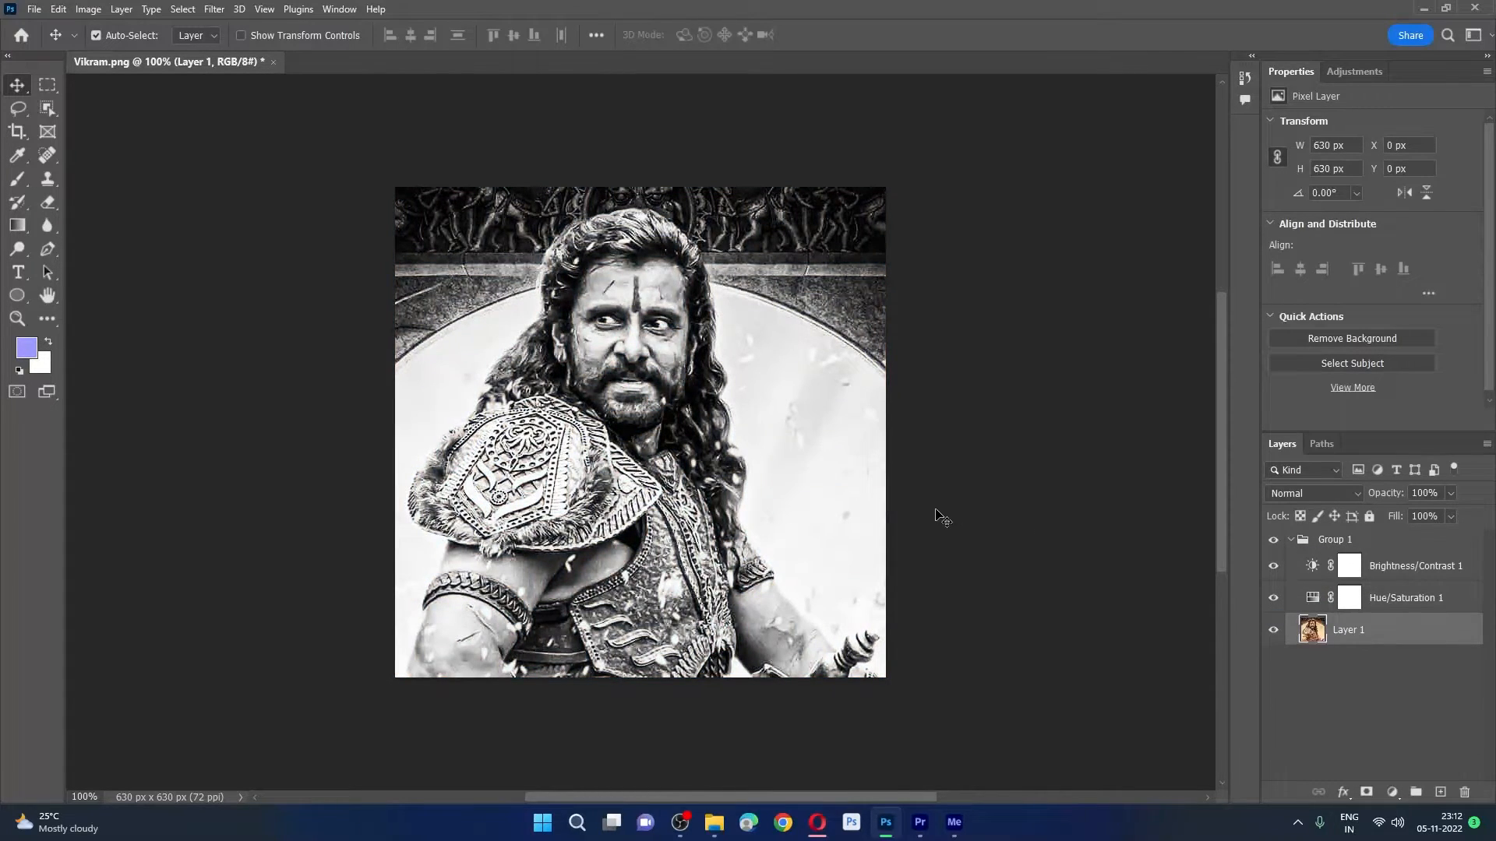
{"action": "left_click", "coordinate": [1393, 653]}
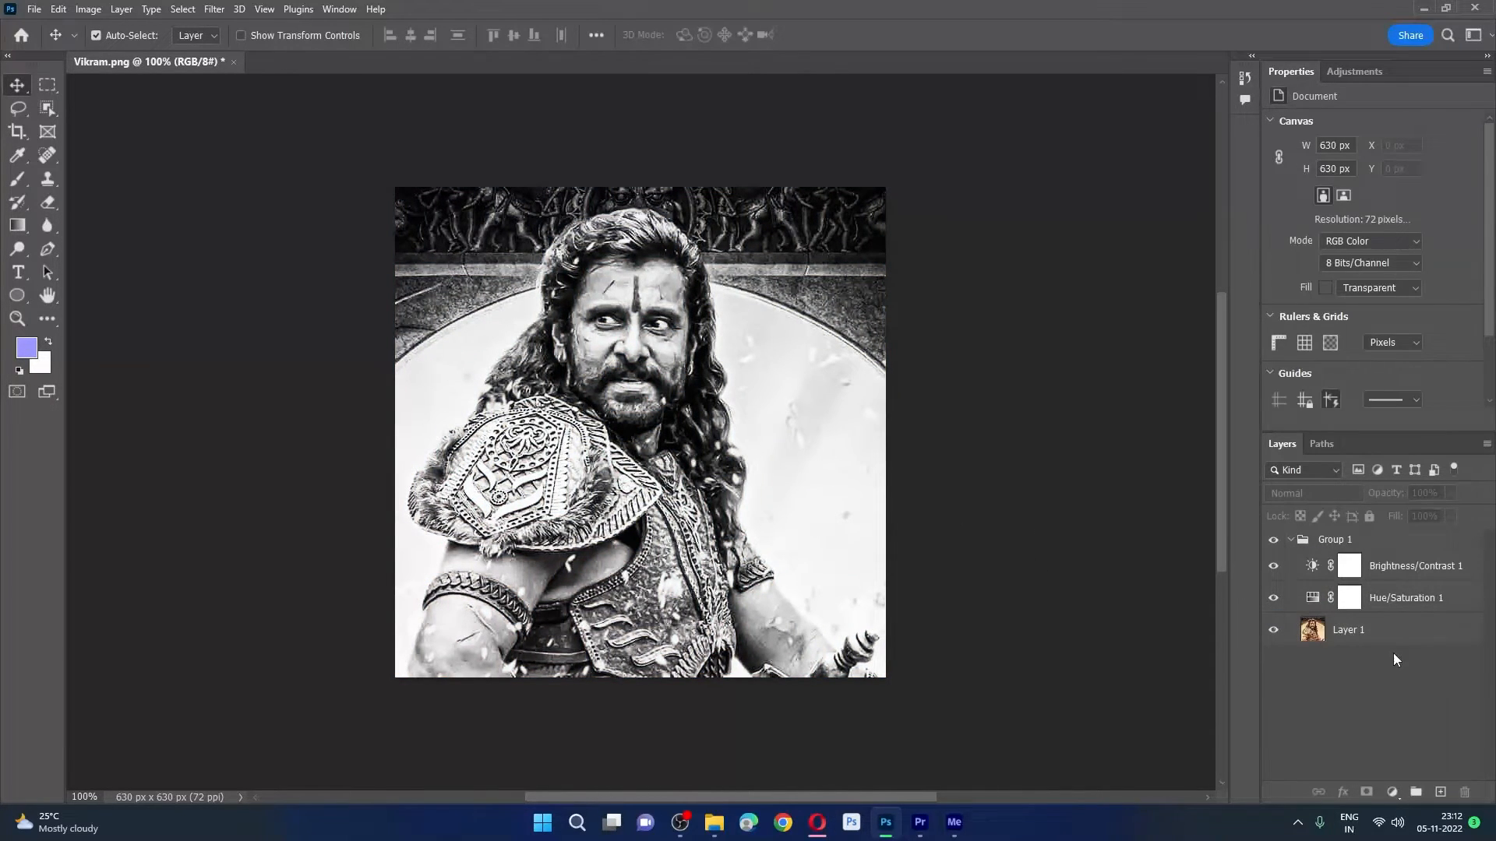
Step: Put the Brightness/Contrast and Hue/Saturation layers into their own nested group inside Group 1
{"action": "left_click", "coordinate": [1394, 568]}
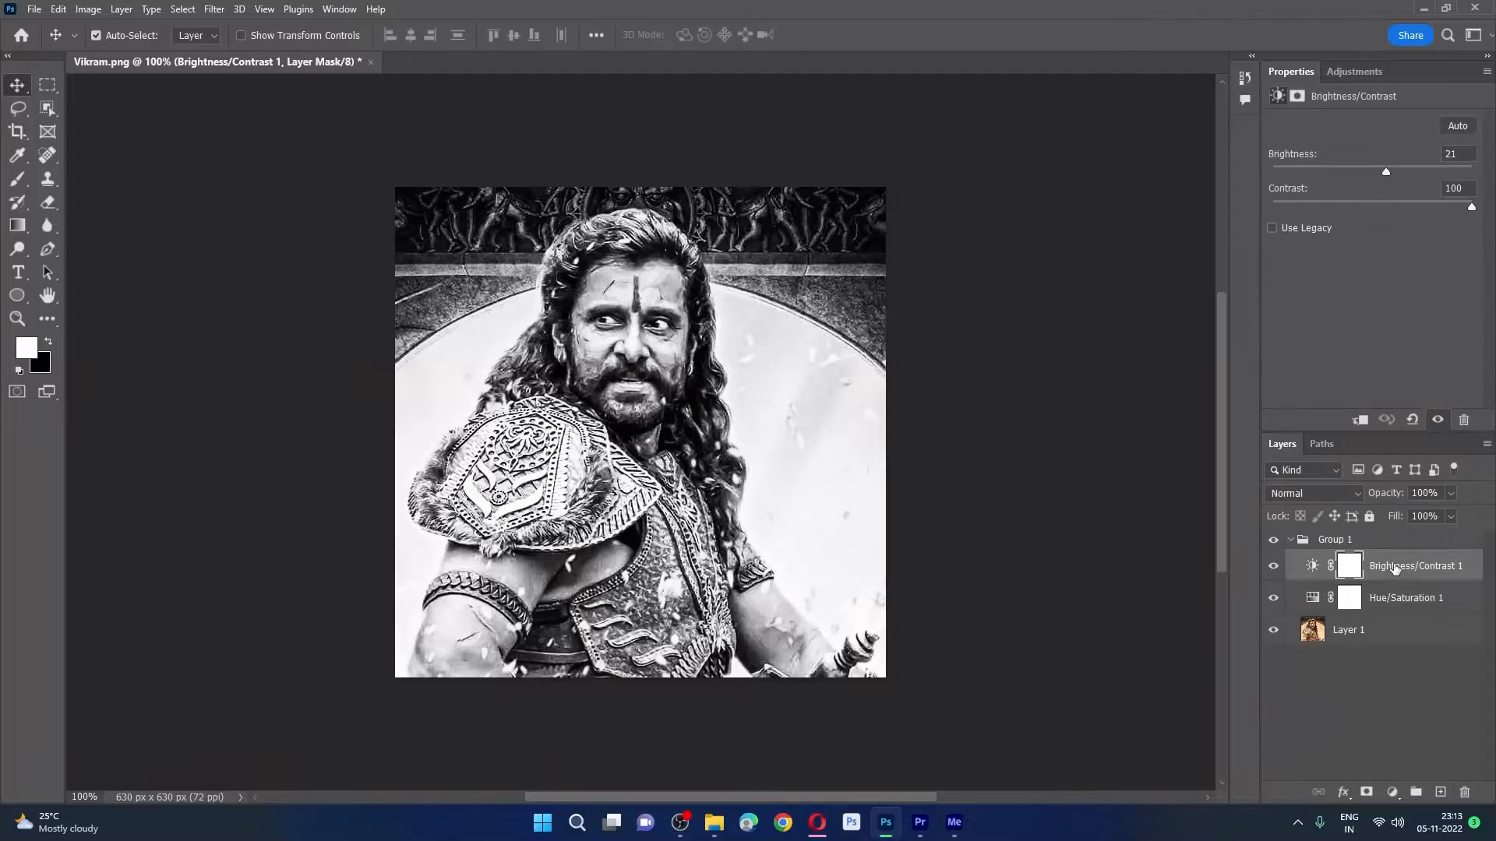
{"action": "left_click", "coordinate": [1397, 601], "text": "shift"}
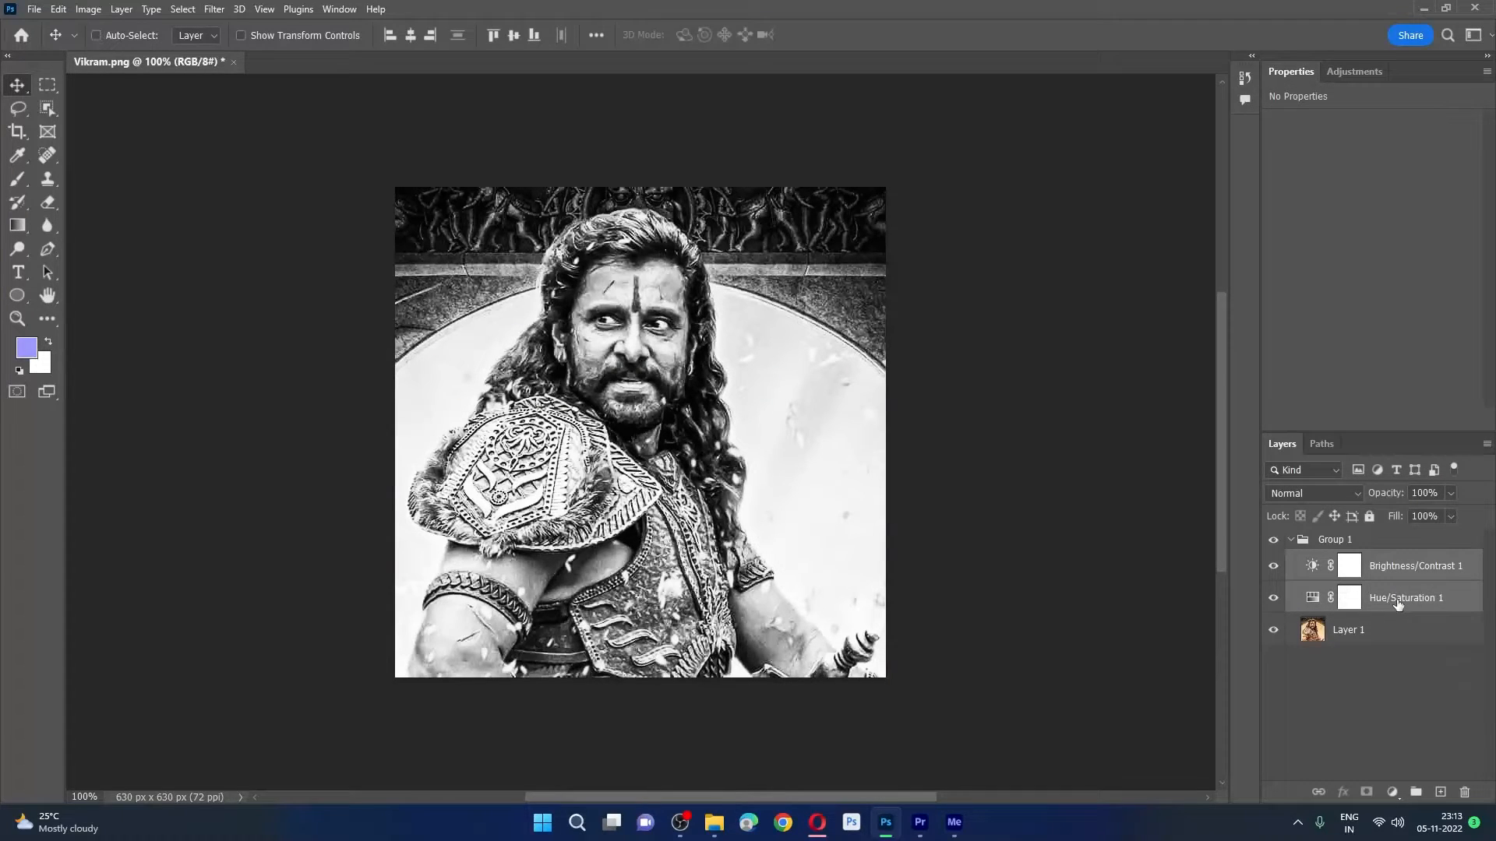
{"action": "key", "text": "ctrl+g"}
{"action": "left_click", "coordinate": [1385, 627]}
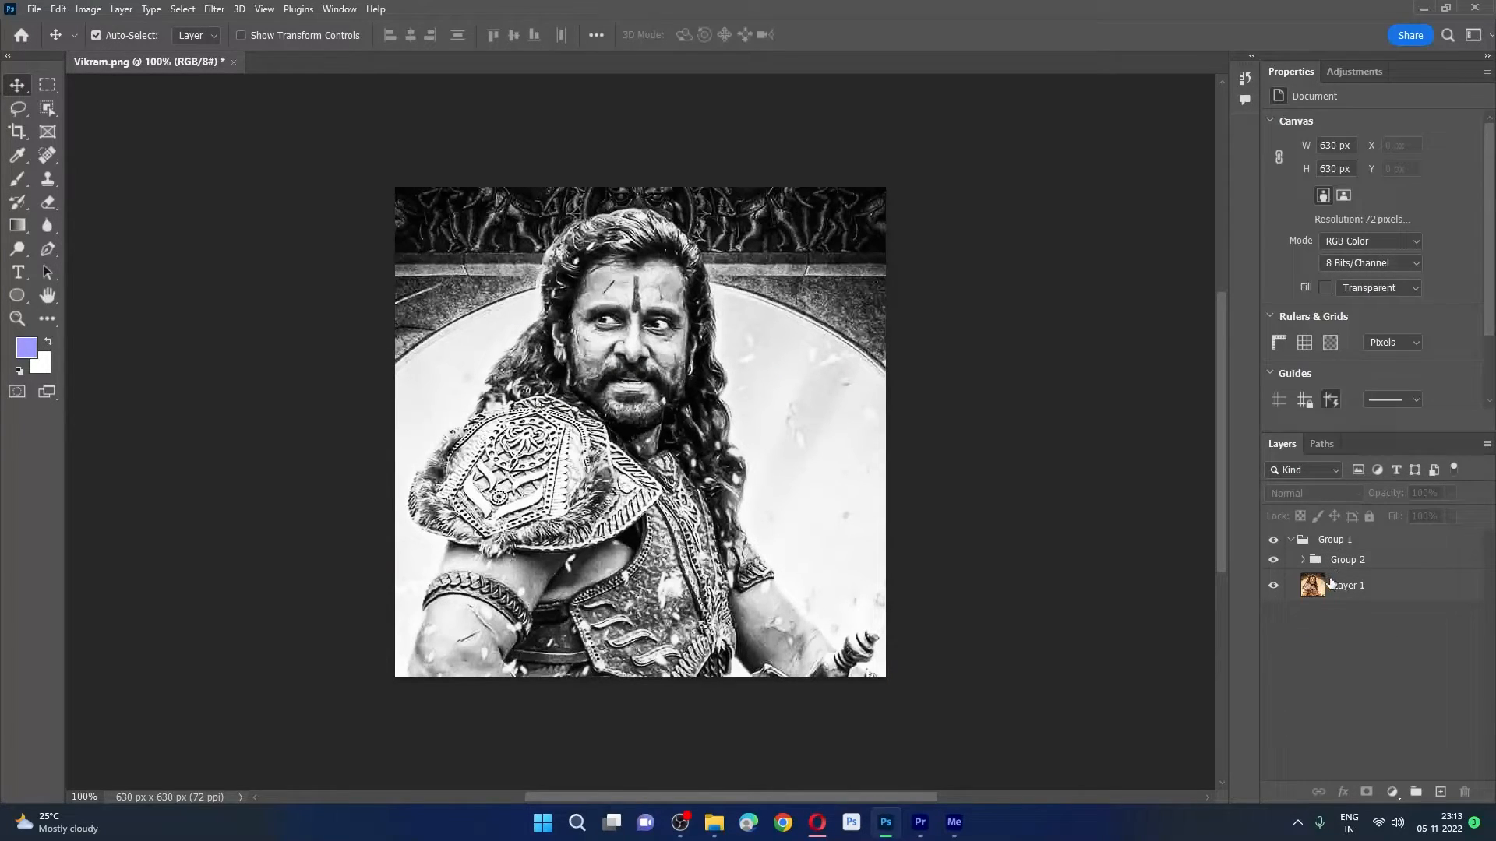
Step: Toggle the visibility of the nested adjustment group to compare the photo with and without it
{"action": "left_click", "coordinate": [1273, 560]}
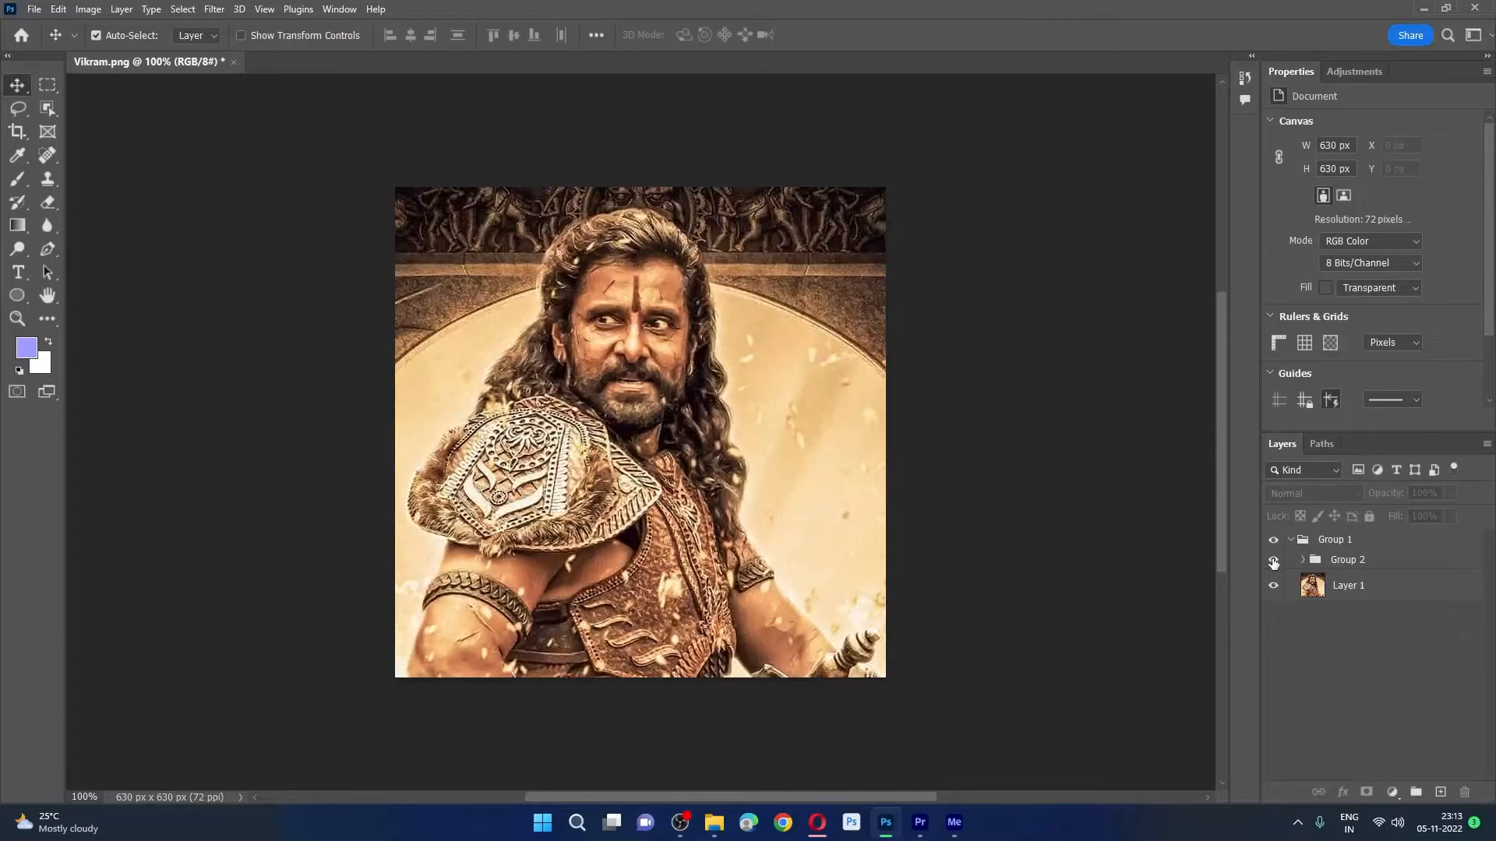
{"action": "left_click", "coordinate": [1273, 560]}
{"action": "left_click", "coordinate": [1273, 560]}
{"action": "left_click", "coordinate": [1273, 560]}
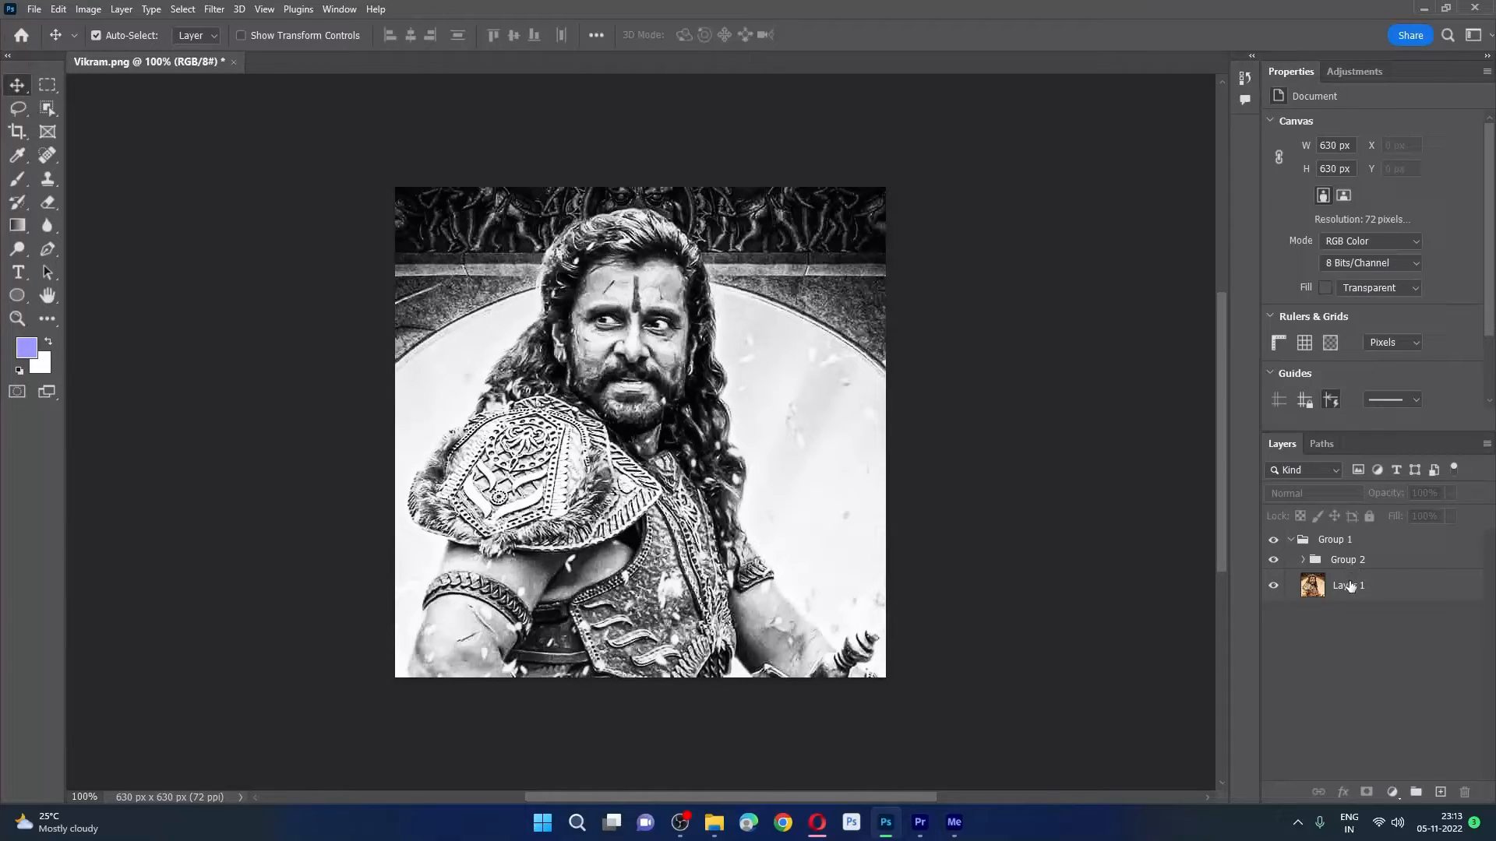
Step: Rename Layer 1 as "photo" and the nested adjustment group as "adj"
{"action": "double_click", "coordinate": [1350, 585]}
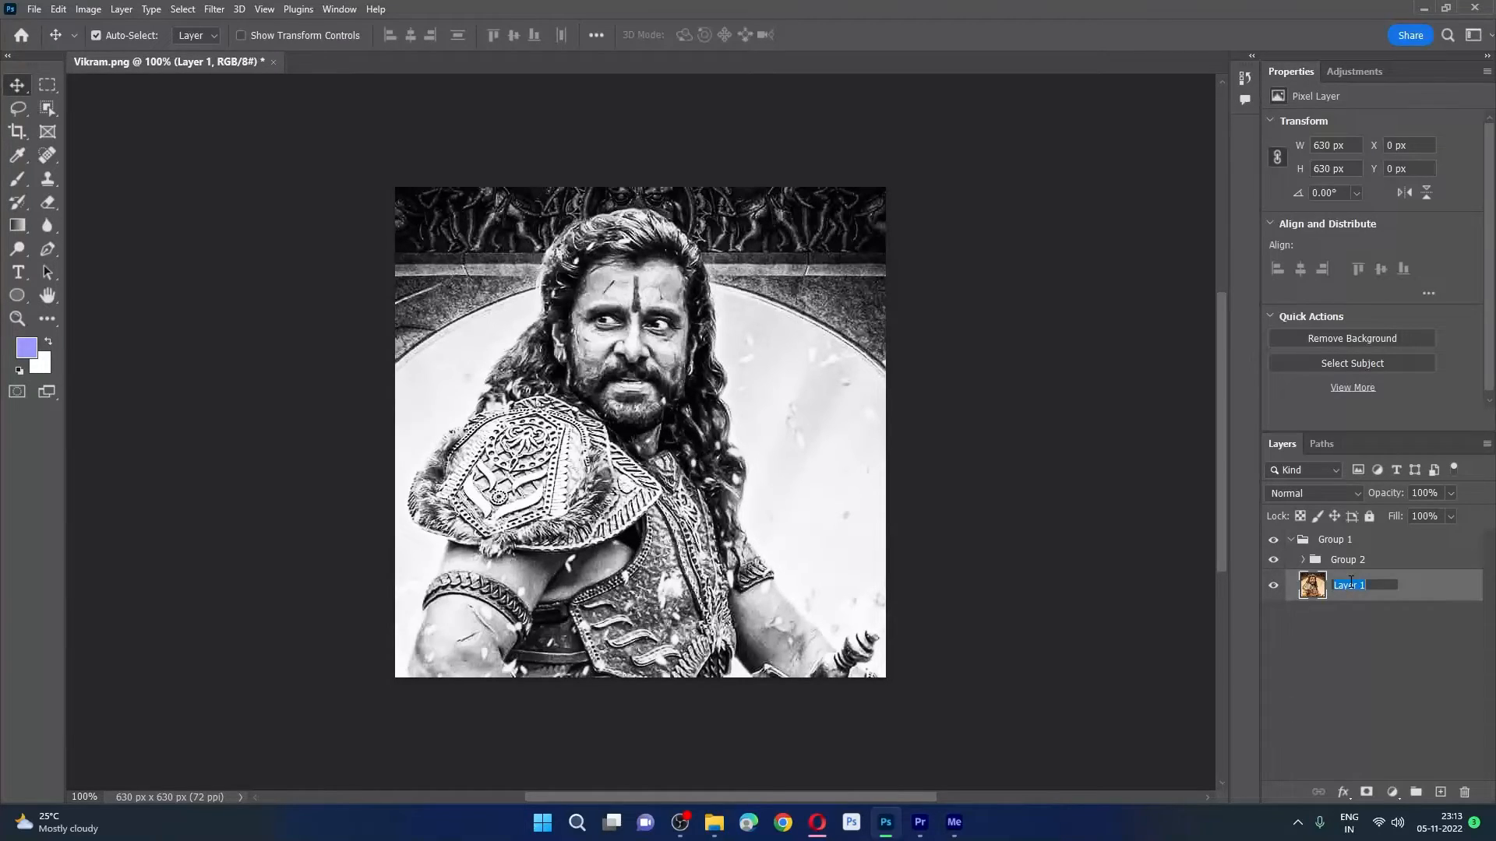
{"action": "type", "text": "photo"}
{"action": "left_click", "coordinate": [1353, 563]}
{"action": "double_click", "coordinate": [1352, 560]}
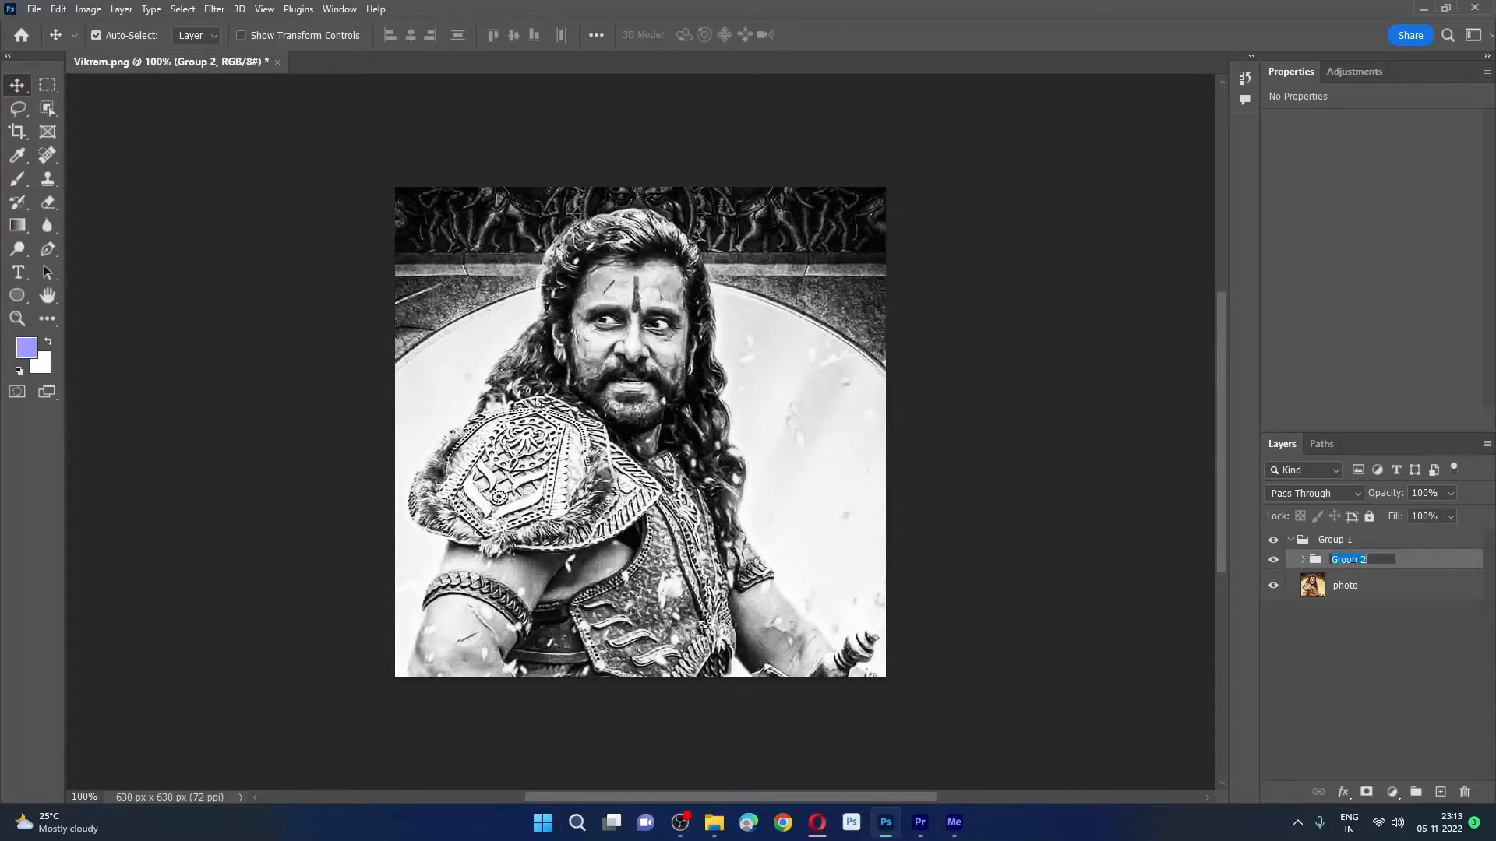
{"action": "type", "text": "adj"}
{"action": "key", "text": "Return"}
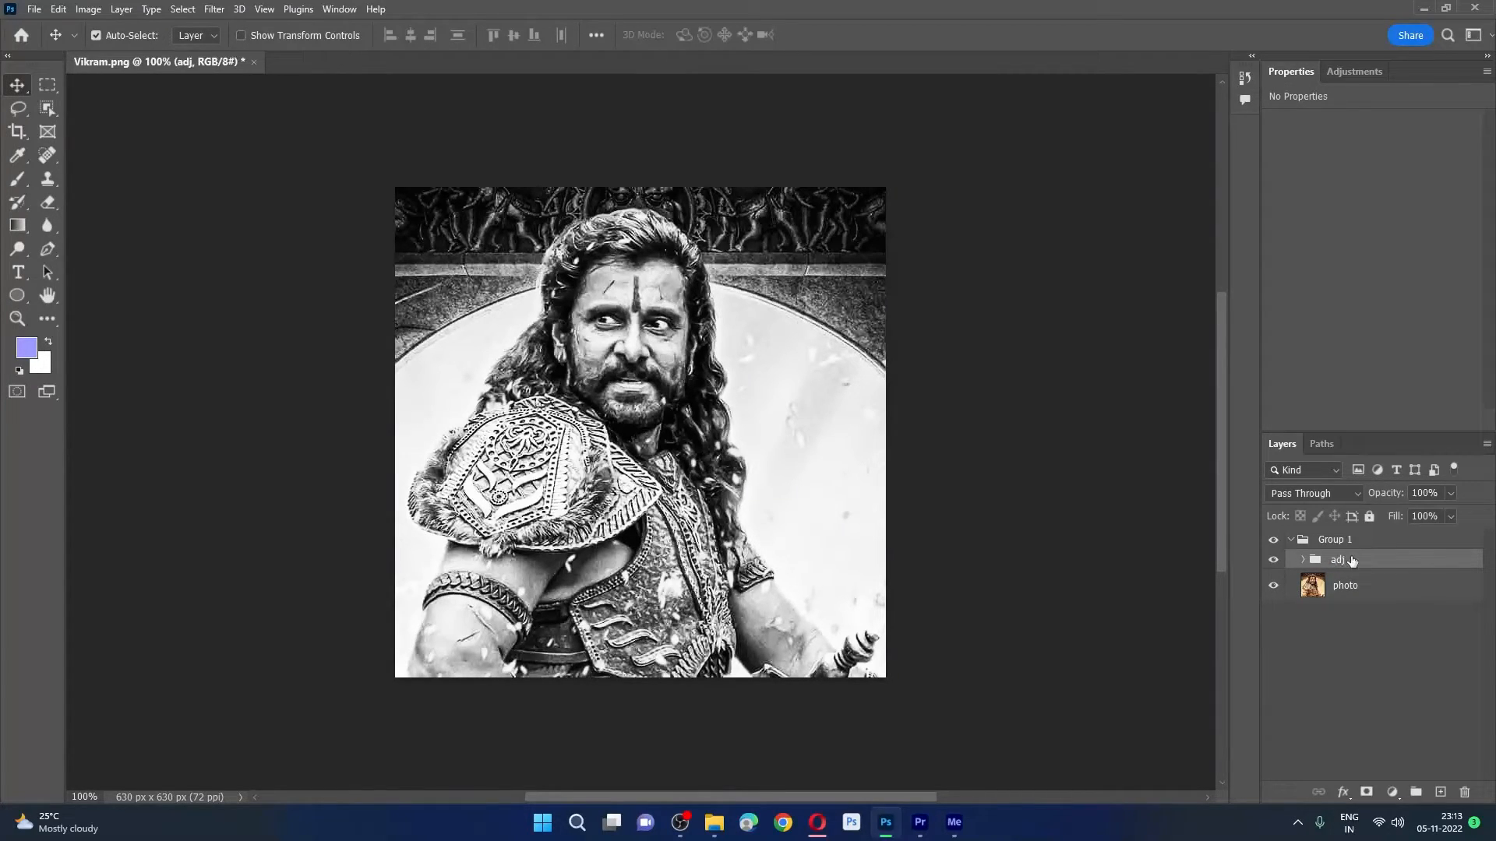
Step: Rename the outer group, Group 1, as "effect"
{"action": "double_click", "coordinate": [1325, 538]}
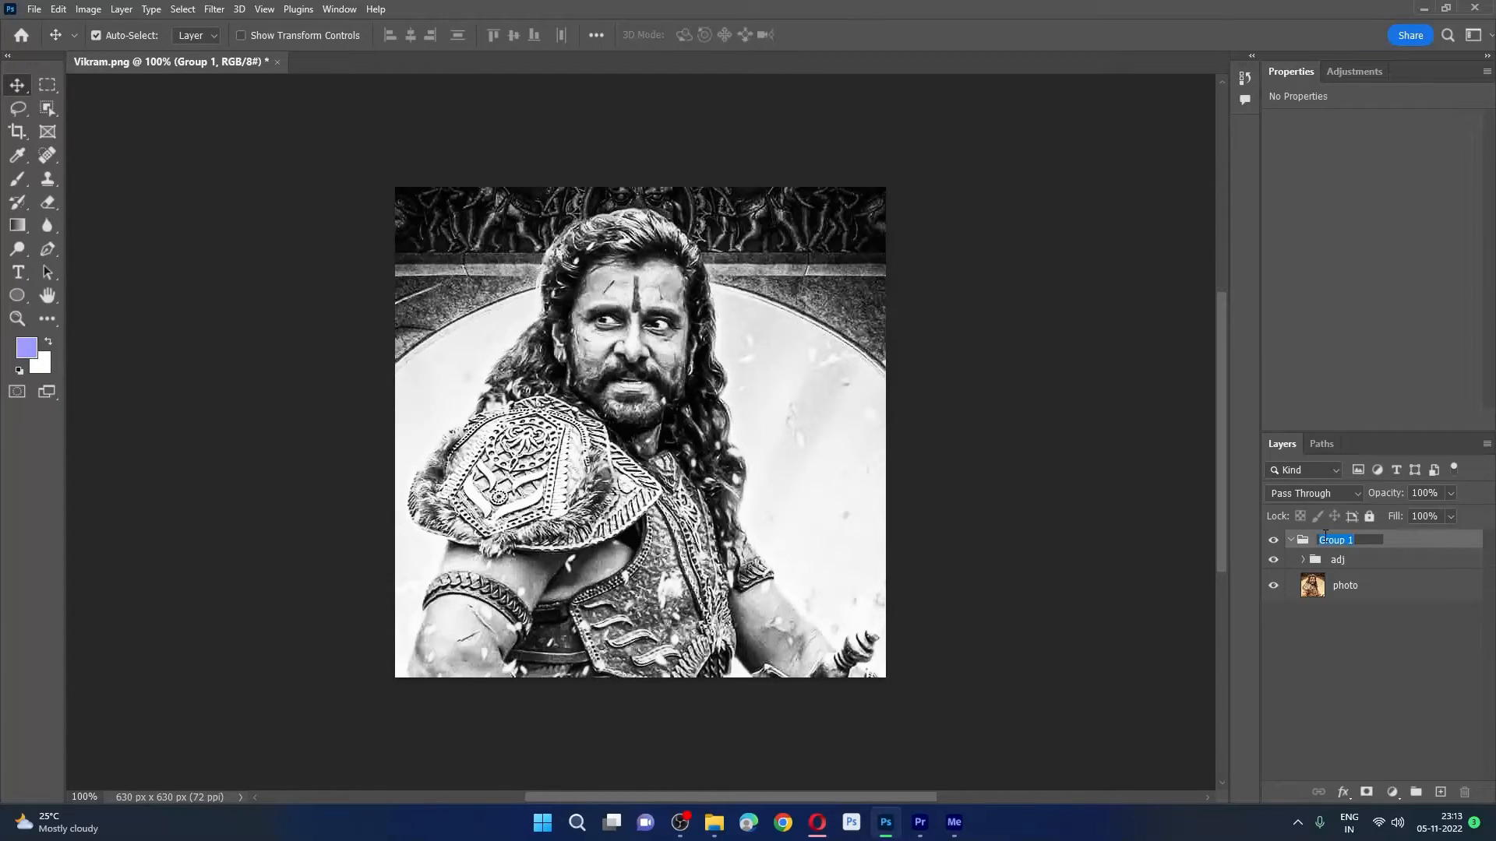
{"action": "type", "text": "effect"}
{"action": "key", "text": "Return"}
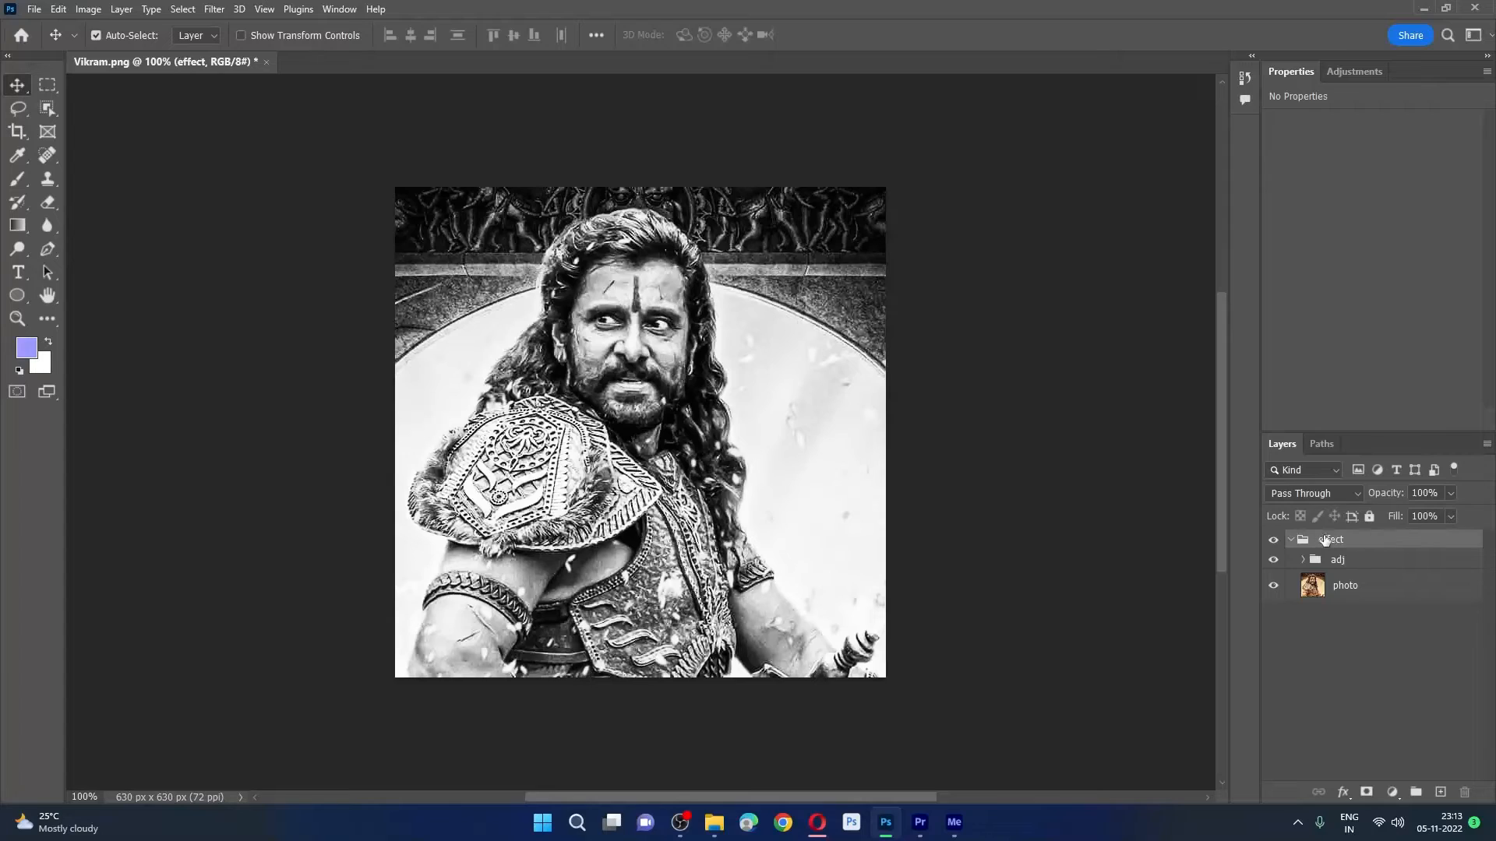
Step: Expand the "adj" group, examine the settings of its Brightness/Contrast and Hue/Saturation layers, and collapse the group again with no layer selected
{"action": "left_click", "coordinate": [1323, 647]}
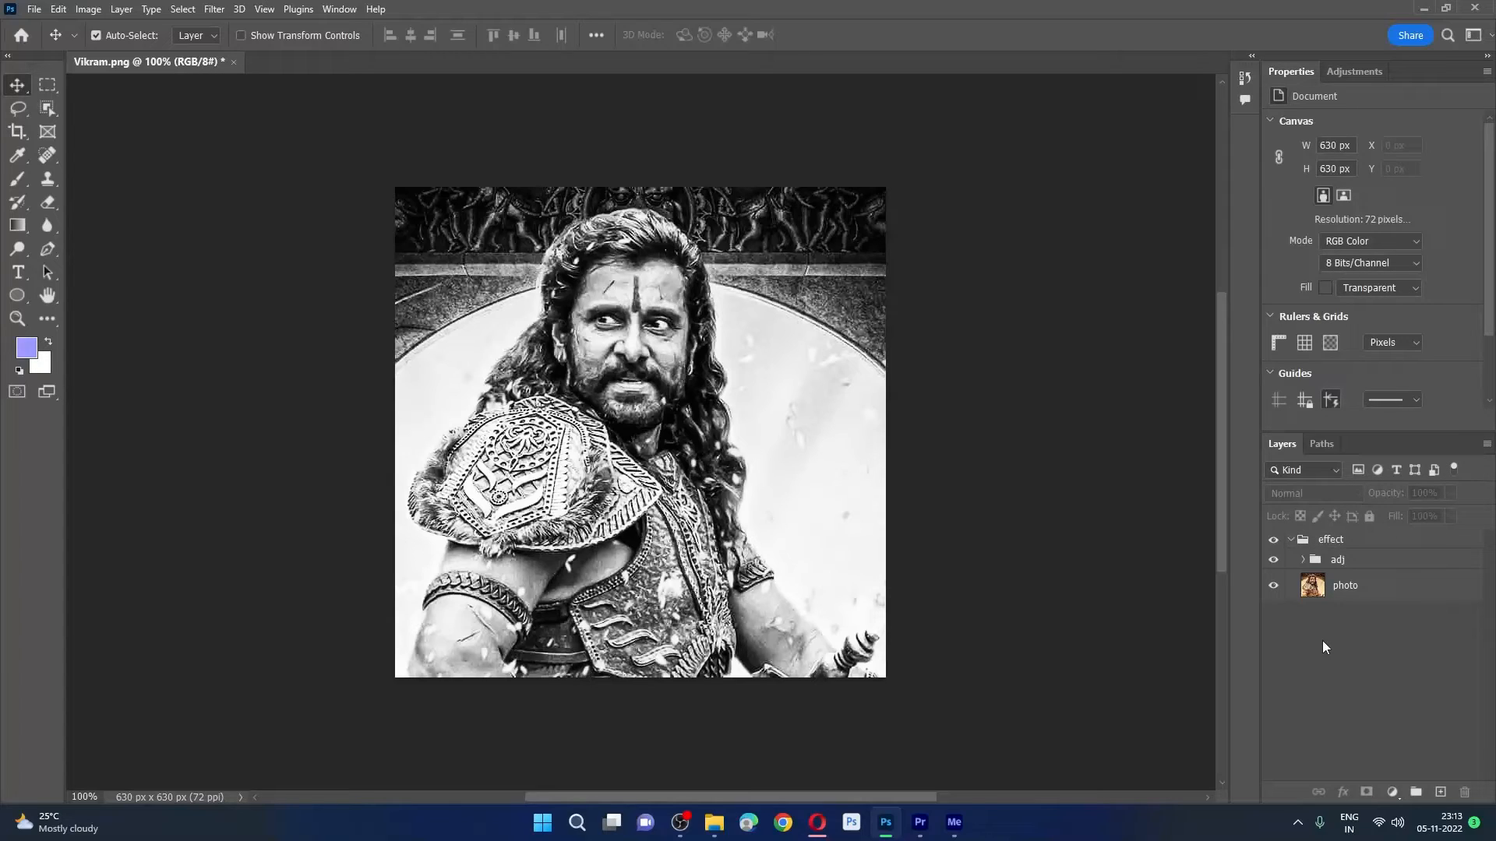
{"action": "left_click", "coordinate": [1304, 561]}
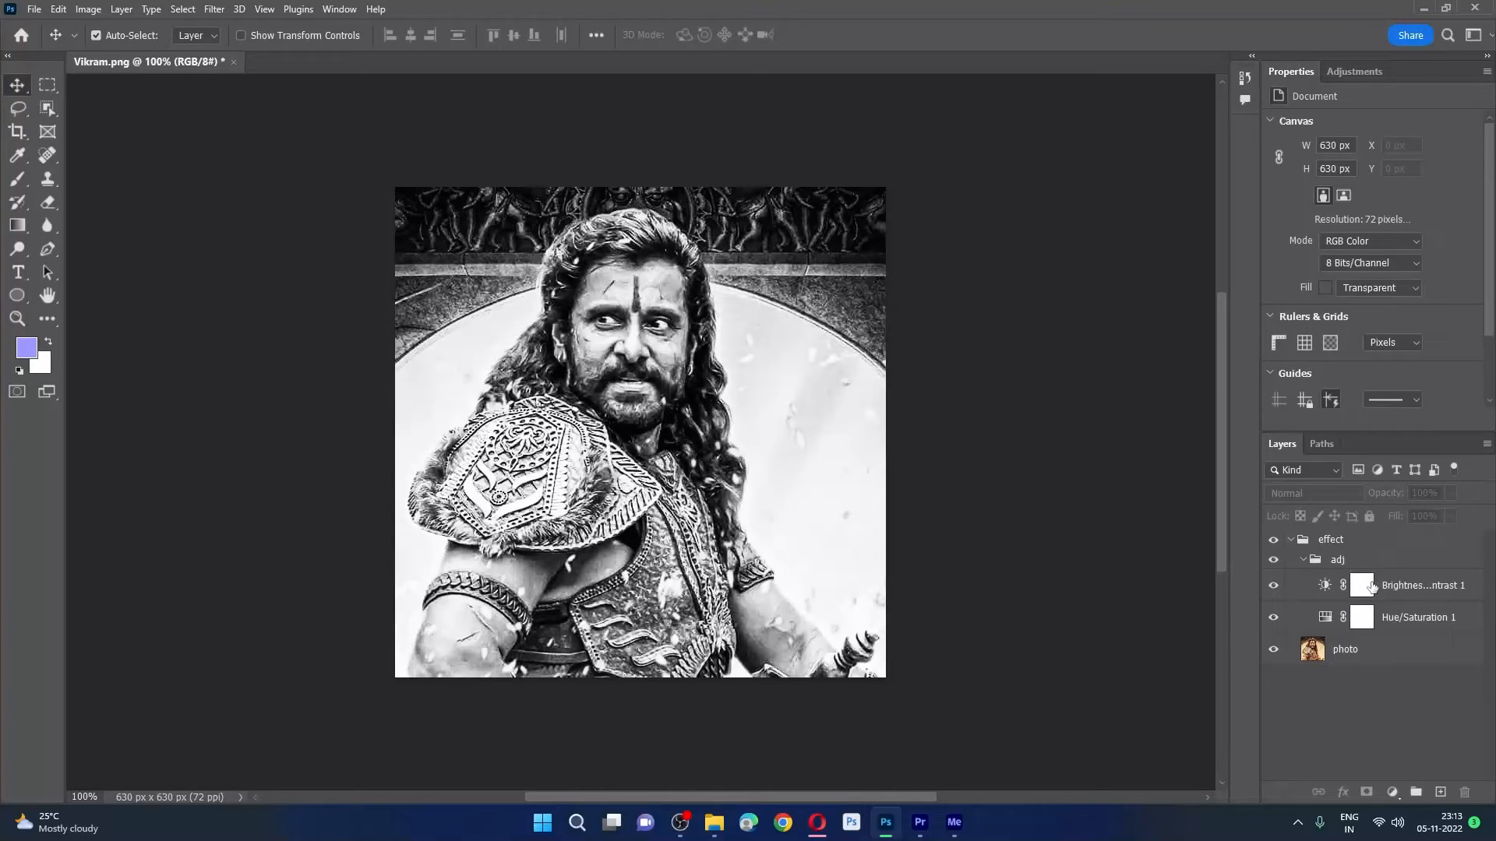
{"action": "left_click", "coordinate": [1417, 590]}
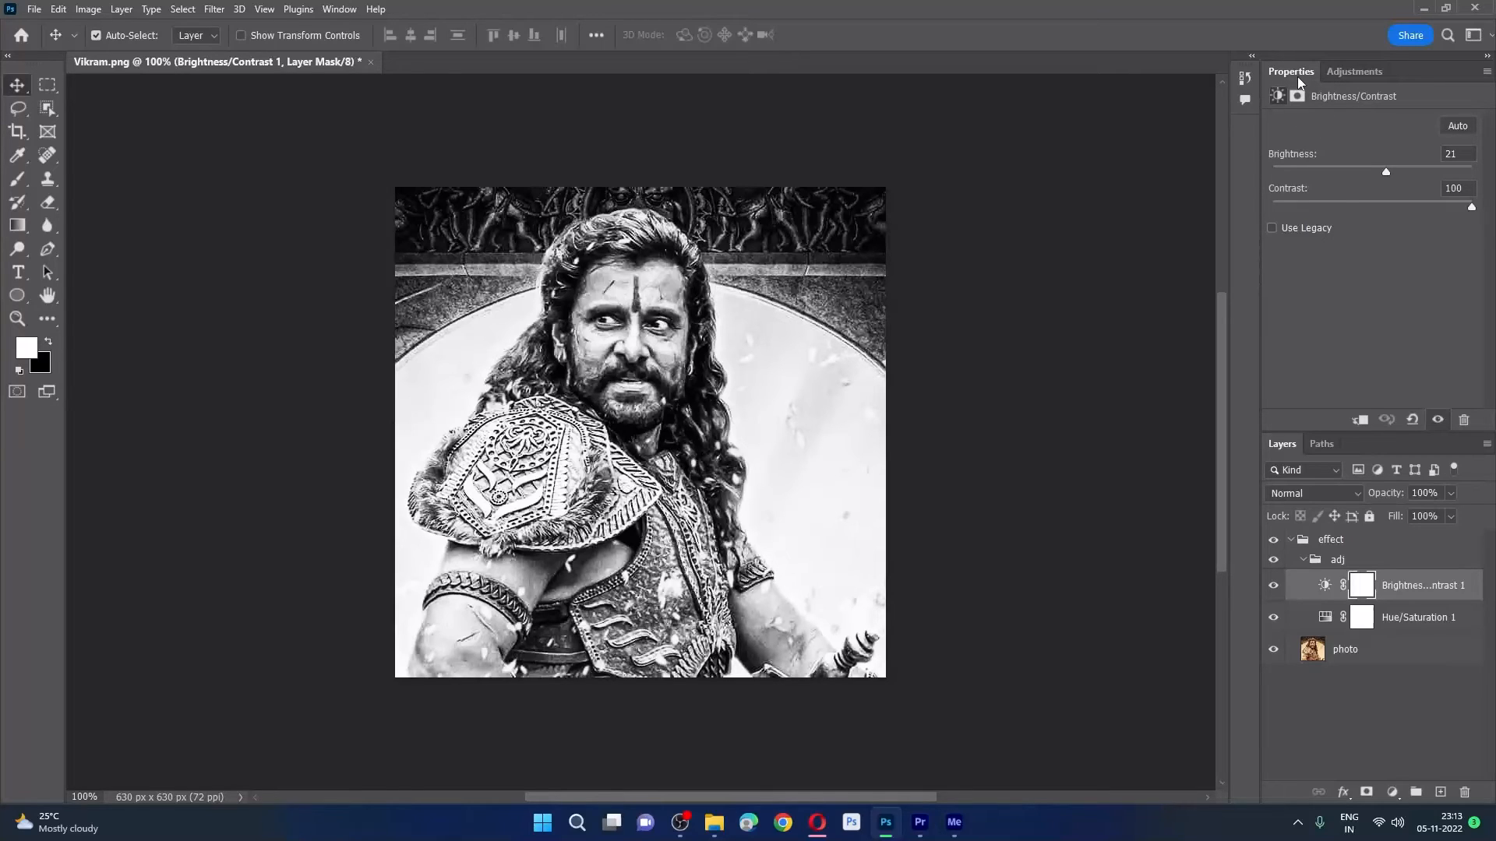
{"action": "left_click", "coordinate": [1381, 621]}
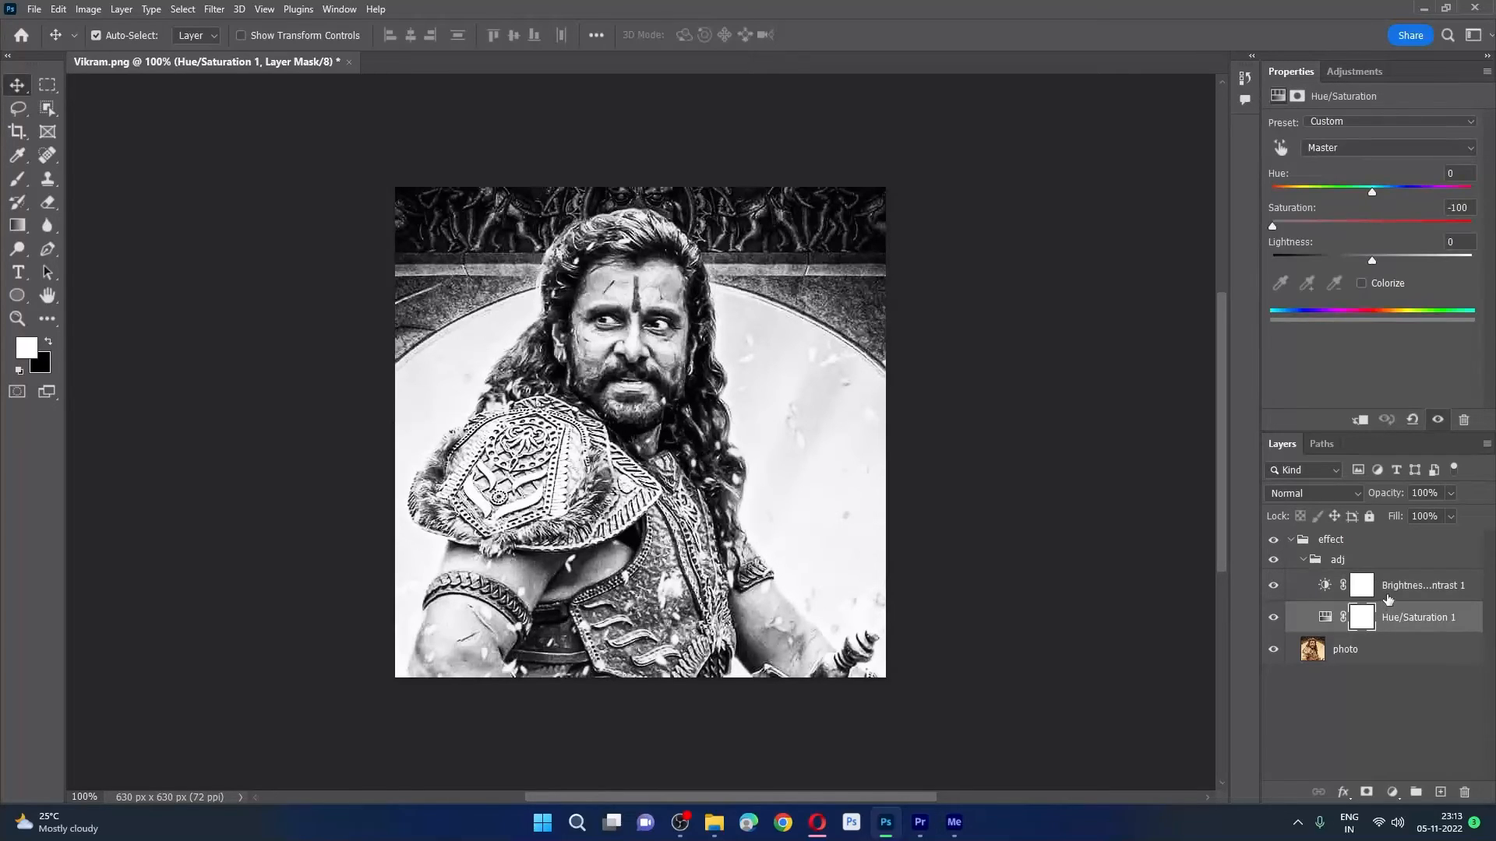
{"action": "left_click", "coordinate": [1391, 596]}
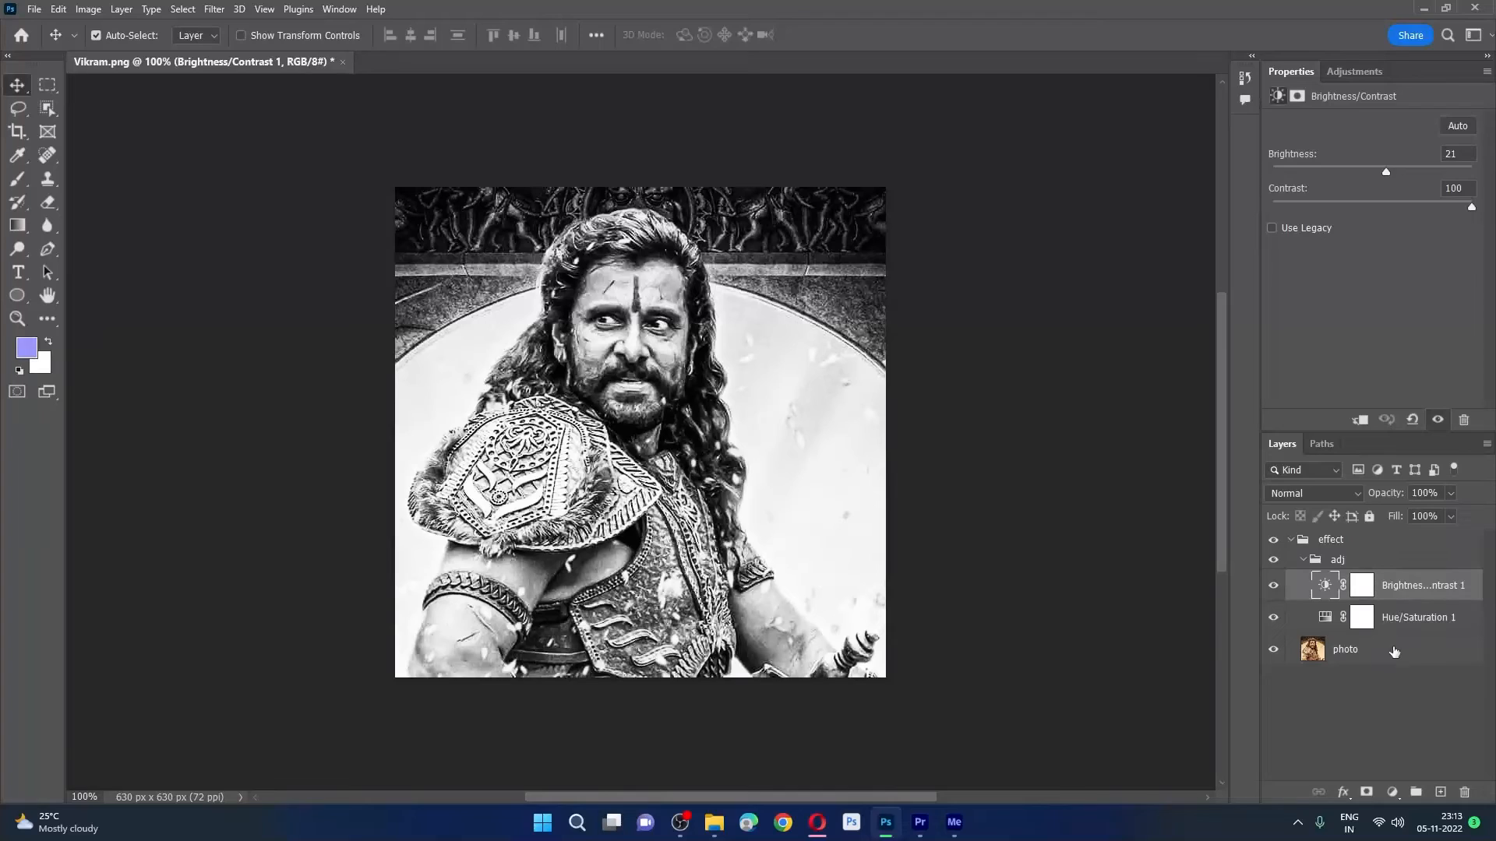
{"action": "left_click", "coordinate": [1394, 652]}
{"action": "left_click", "coordinate": [1400, 627]}
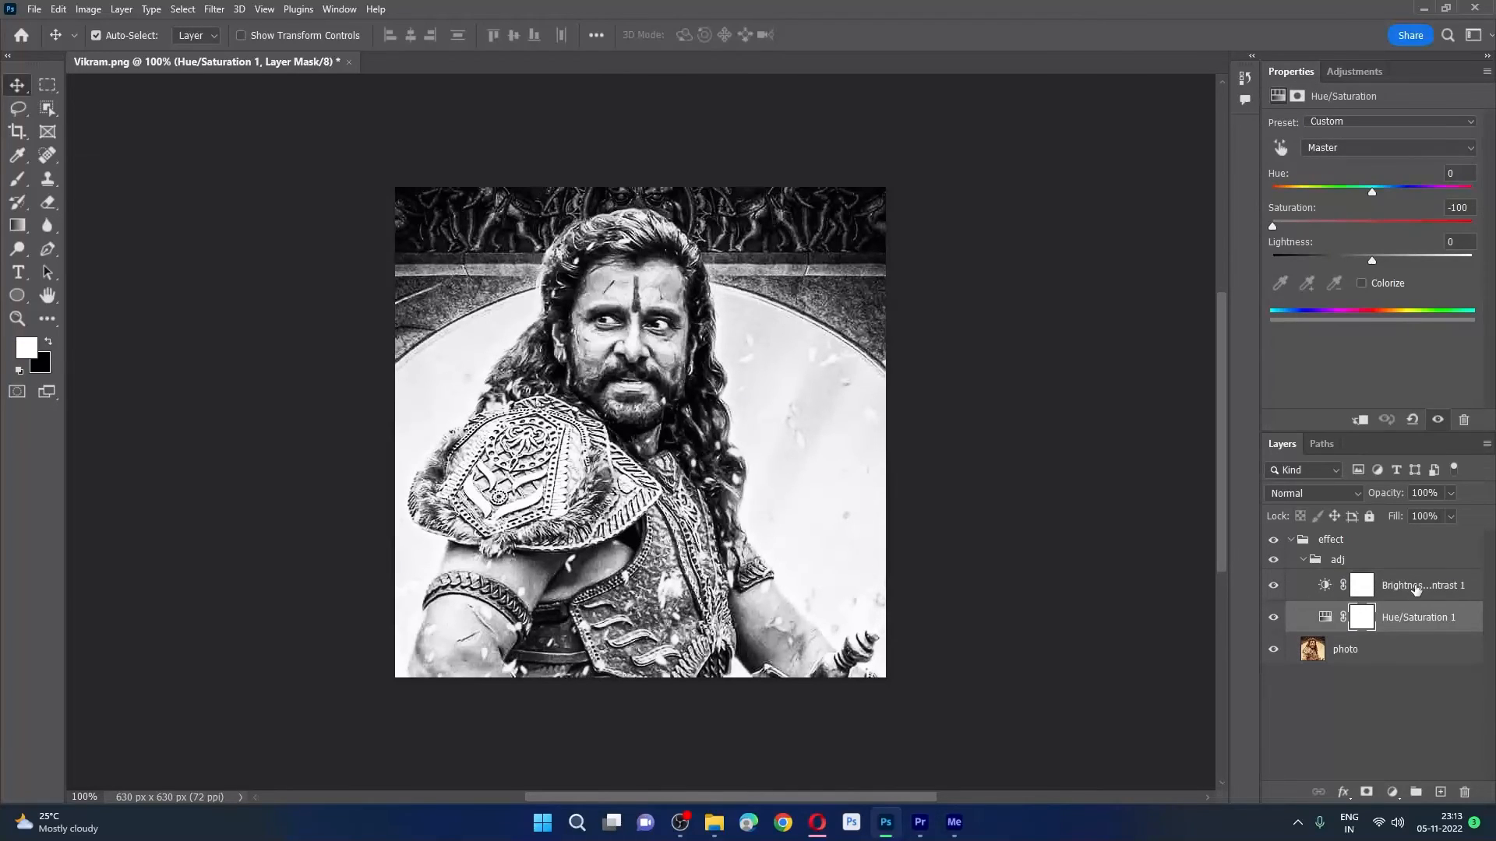
{"action": "left_click", "coordinate": [1414, 590]}
{"action": "left_click", "coordinate": [1302, 560]}
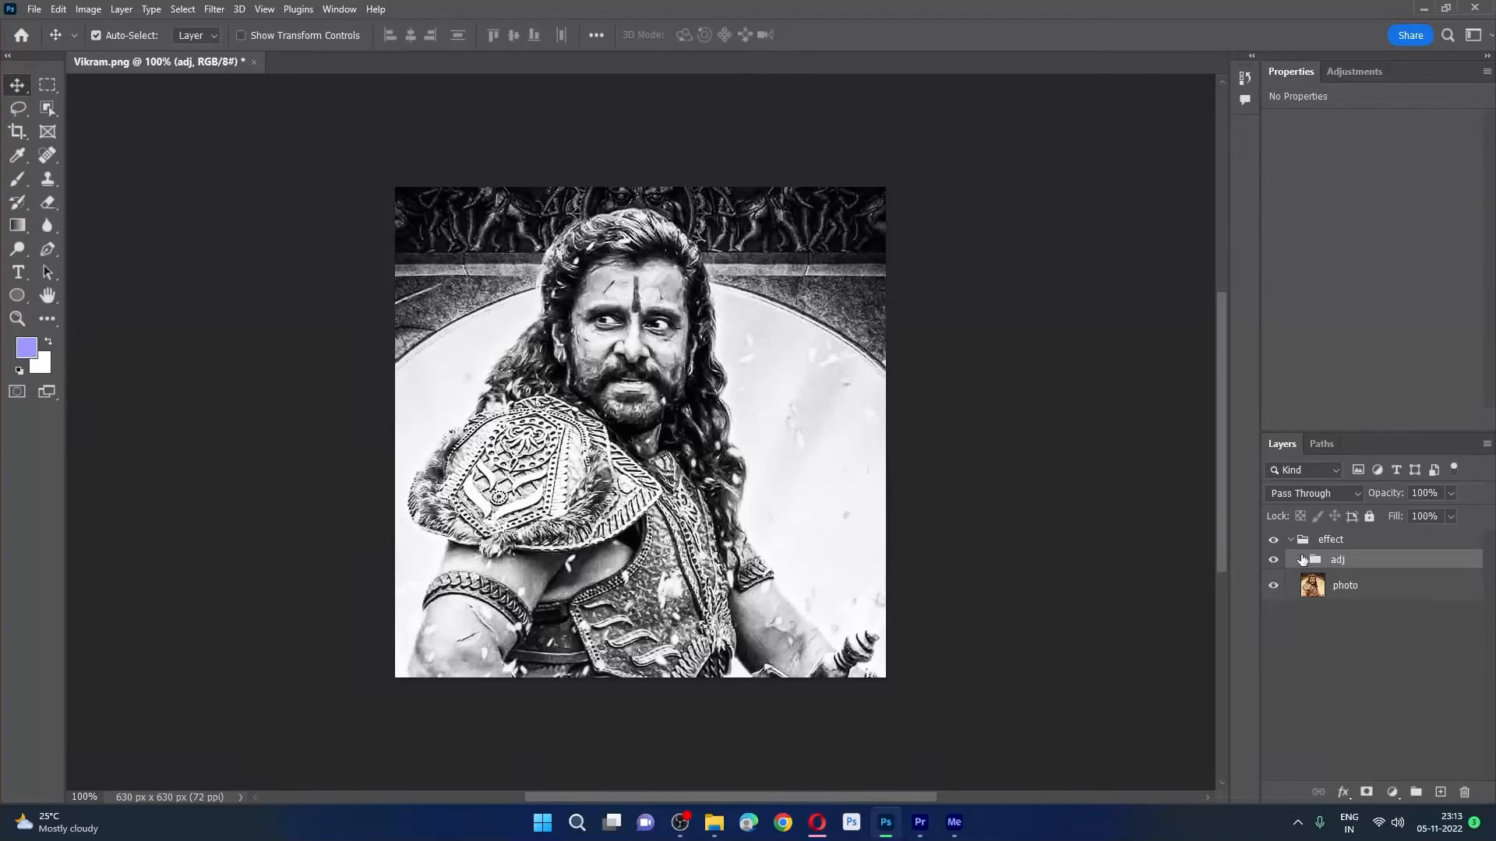
{"action": "left_click", "coordinate": [1320, 635]}
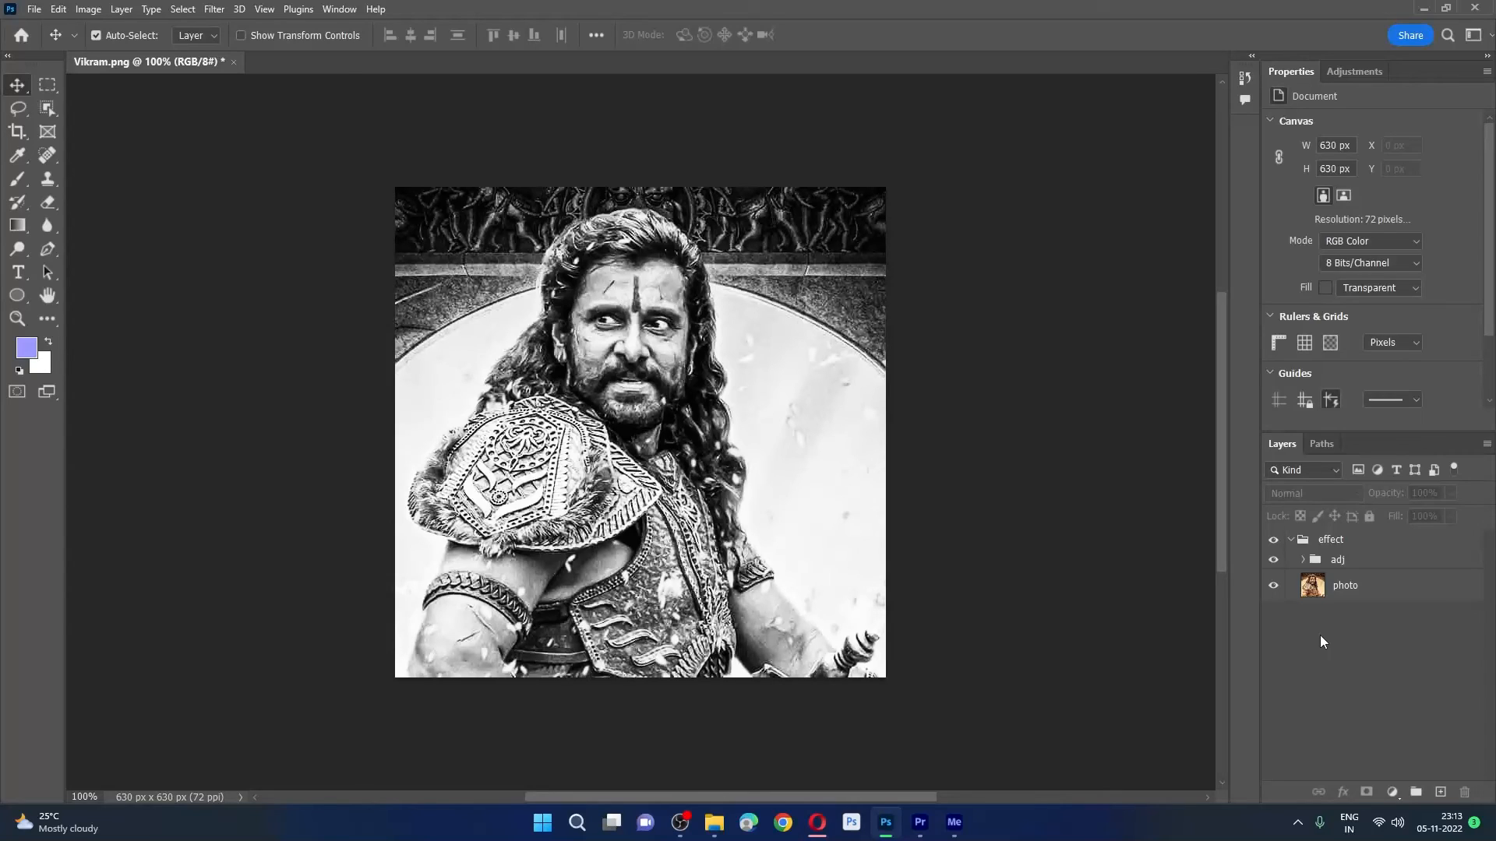